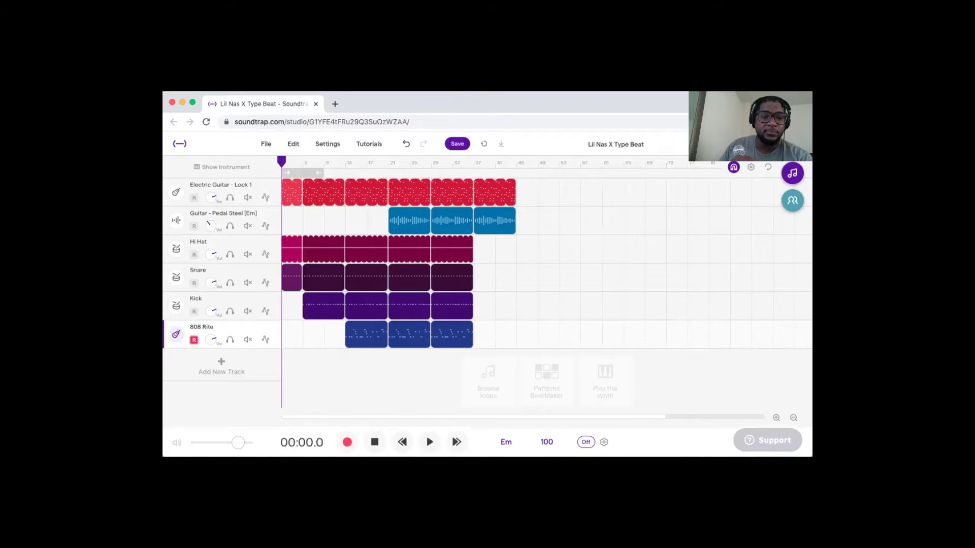
Play the whole beat from the beginning to the end of the last region
{"action": "left_click", "coordinate": [429, 442]}
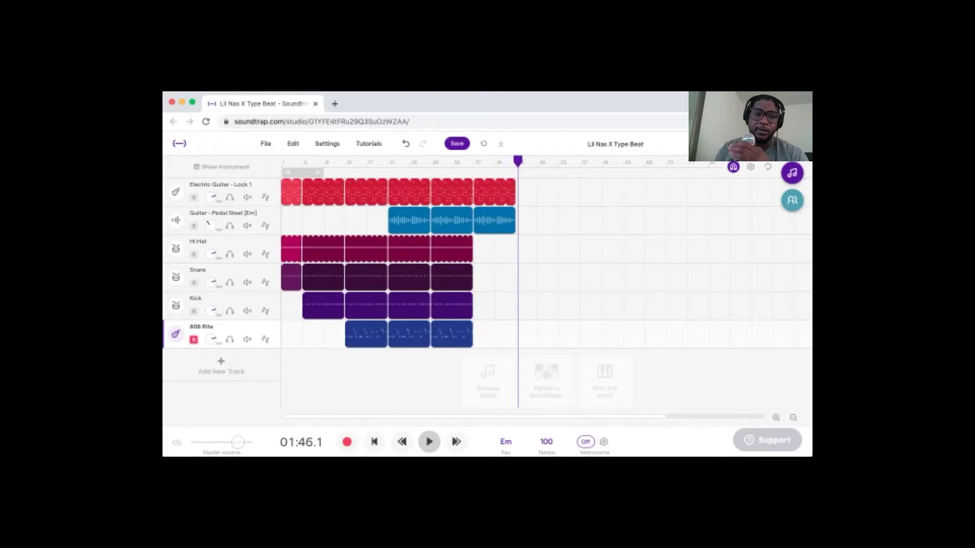
Turn on looping, shift the loop range to bars 21 to 29, and return the playhead to its start at 00:48.0
{"action": "left_click", "coordinate": [768, 166]}
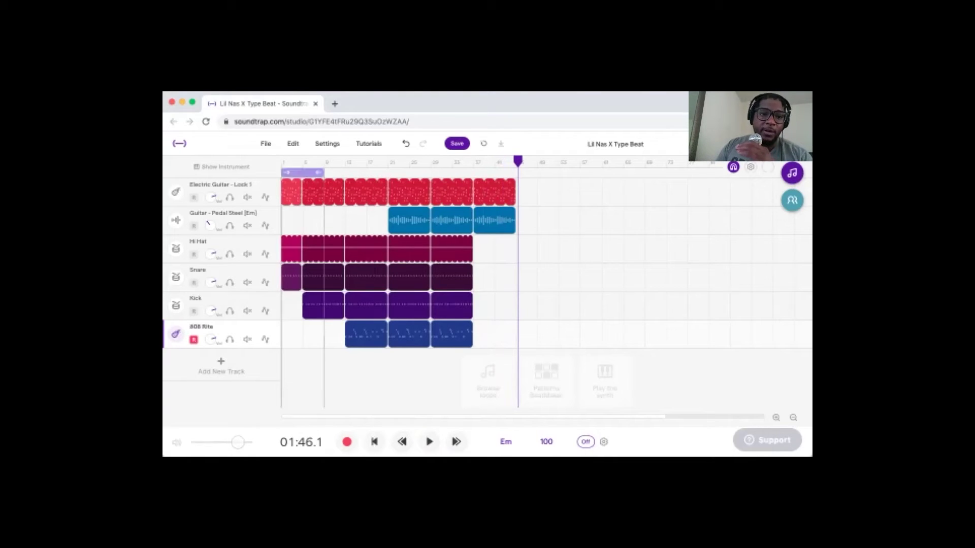
{"action": "left_click_drag", "start_coordinate": [303, 173], "coordinate": [410, 172]}
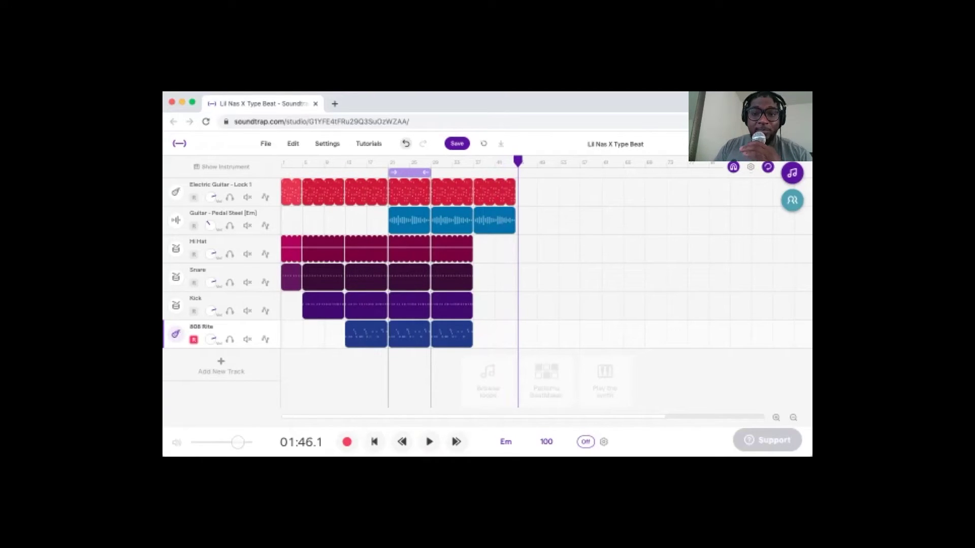
{"action": "key", "text": "Left"}
{"action": "key", "text": "Left"}
{"action": "key", "text": "Left"}
{"action": "key", "text": "Left"}
{"action": "key", "text": "Left"}
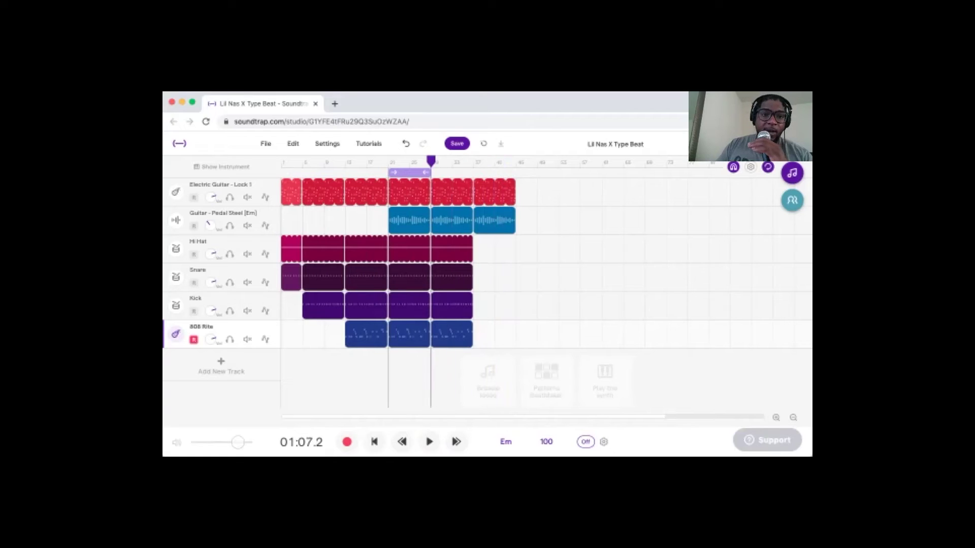
{"action": "key", "text": "Left"}
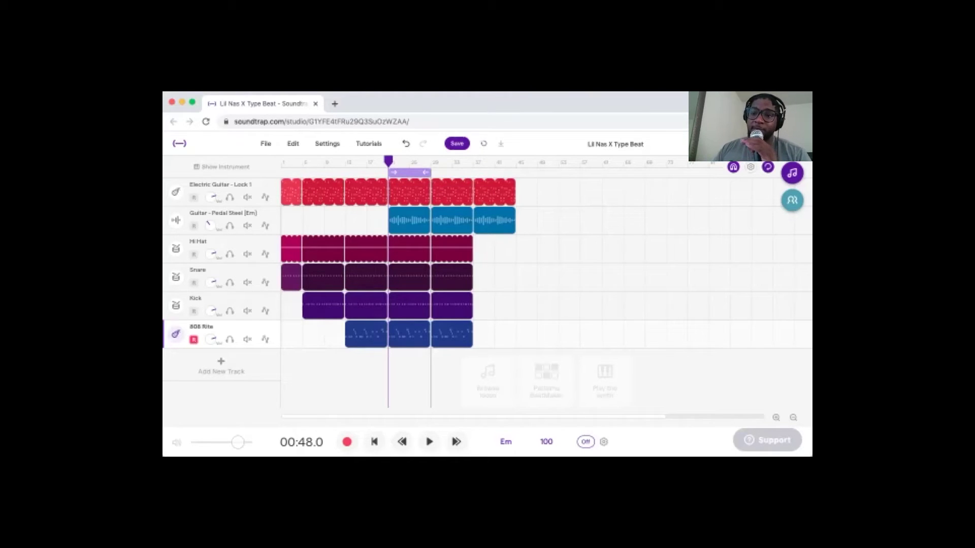
Look over the Loops library and its categories, and close it again
{"action": "left_click", "coordinate": [793, 172]}
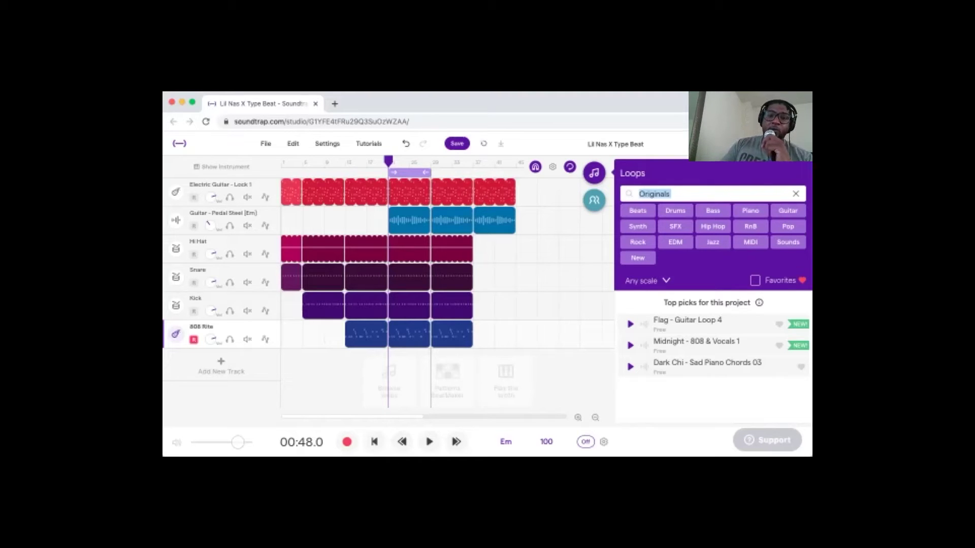
{"action": "key", "text": "Escape"}
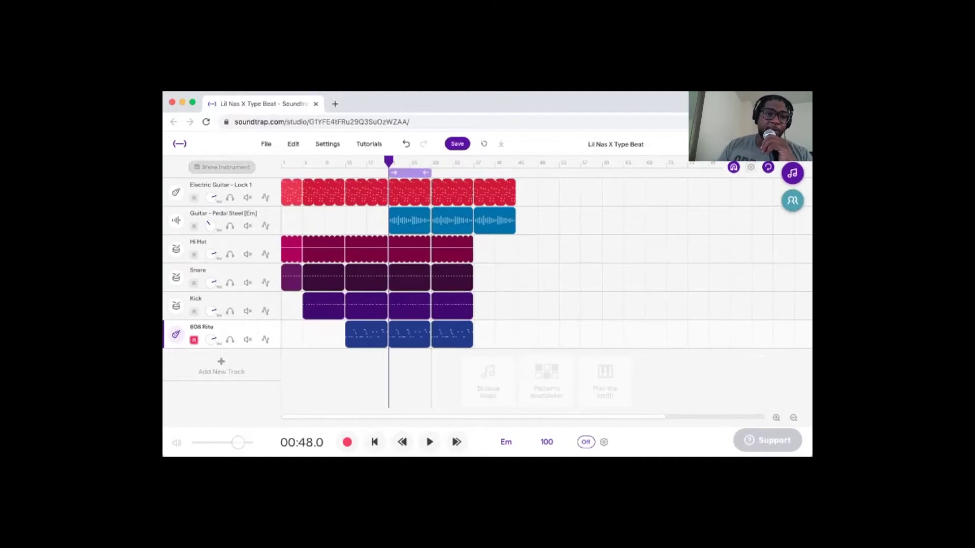
Listen to the Electric Guitar track soloed in the loop range, stop playback, and turn off looping and the solo
{"action": "left_click", "coordinate": [230, 198]}
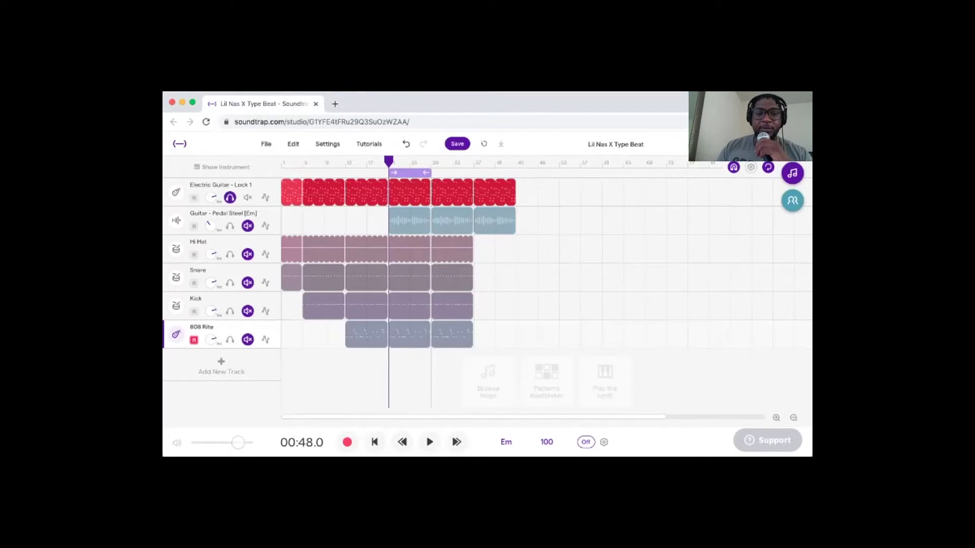
{"action": "key", "text": "space"}
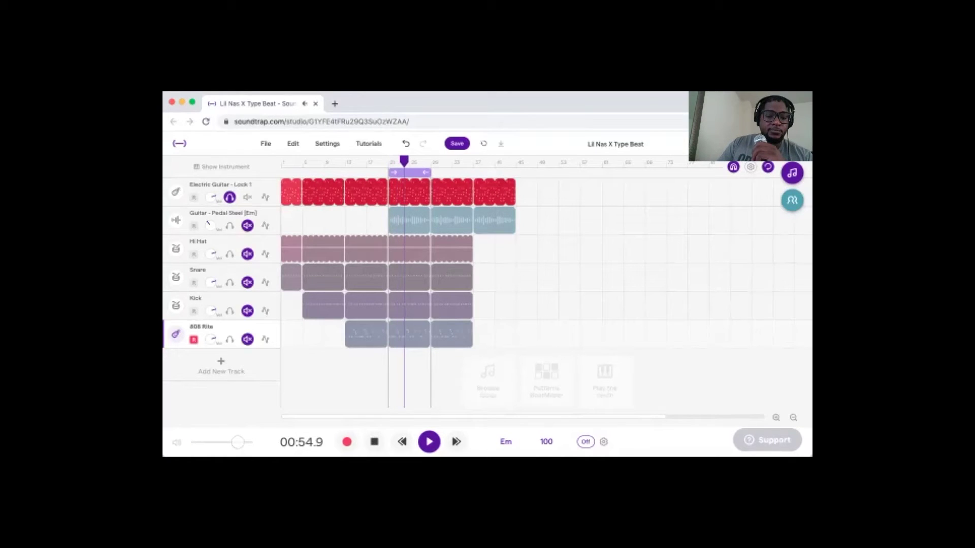
{"action": "key", "text": "space"}
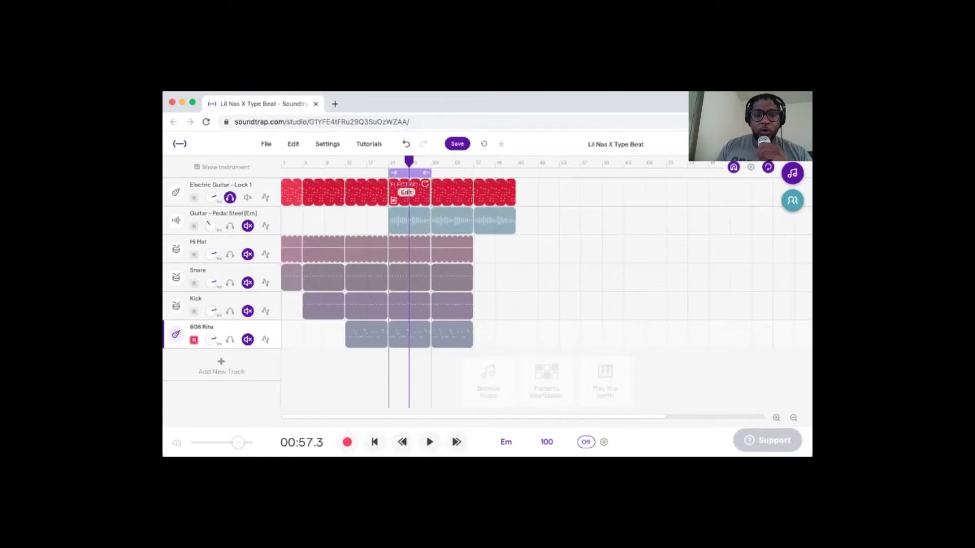
{"action": "left_click", "coordinate": [411, 174]}
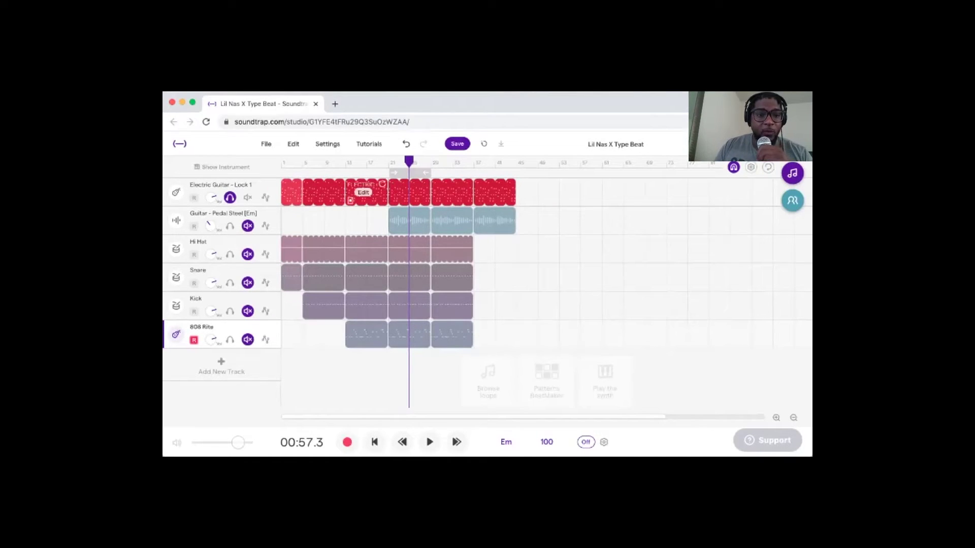
{"action": "left_click", "coordinate": [230, 197]}
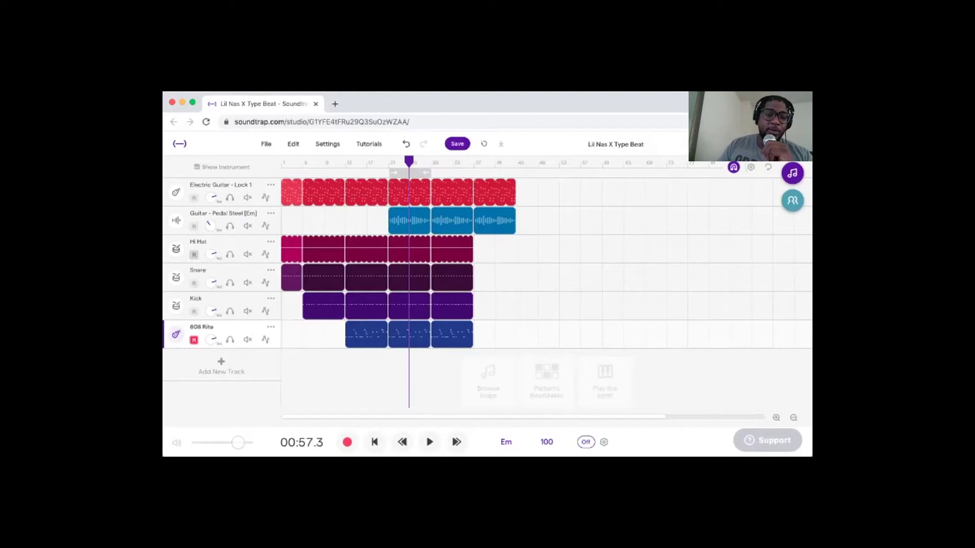
Examine the Hi Hat track's beat pattern in the Patterns view and close the instrument
{"action": "left_click", "coordinate": [177, 249]}
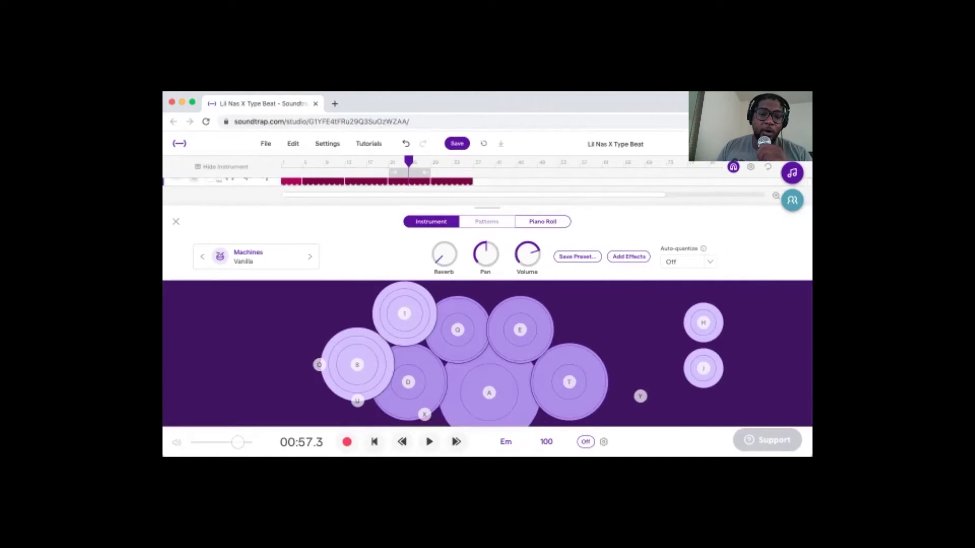
{"action": "left_click", "coordinate": [487, 221]}
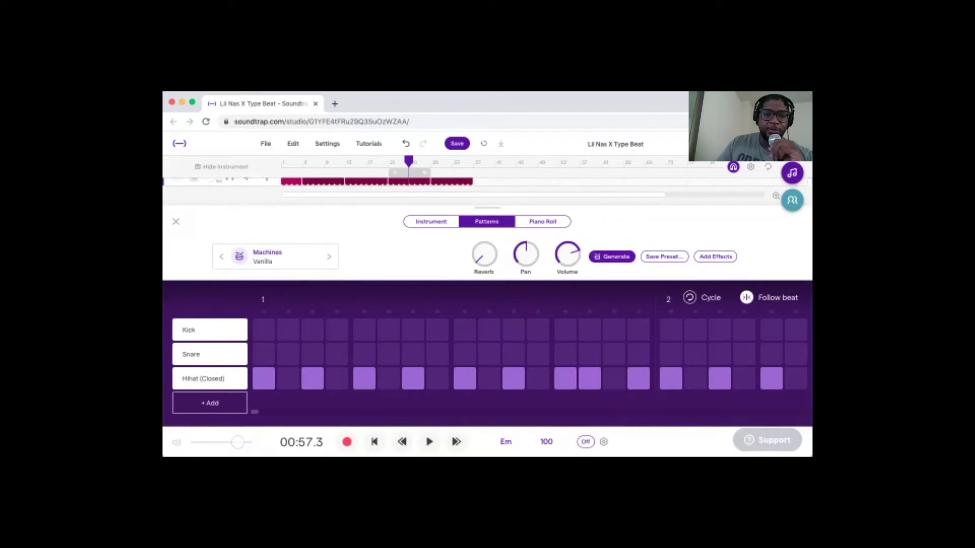
{"action": "left_click", "coordinate": [175, 221]}
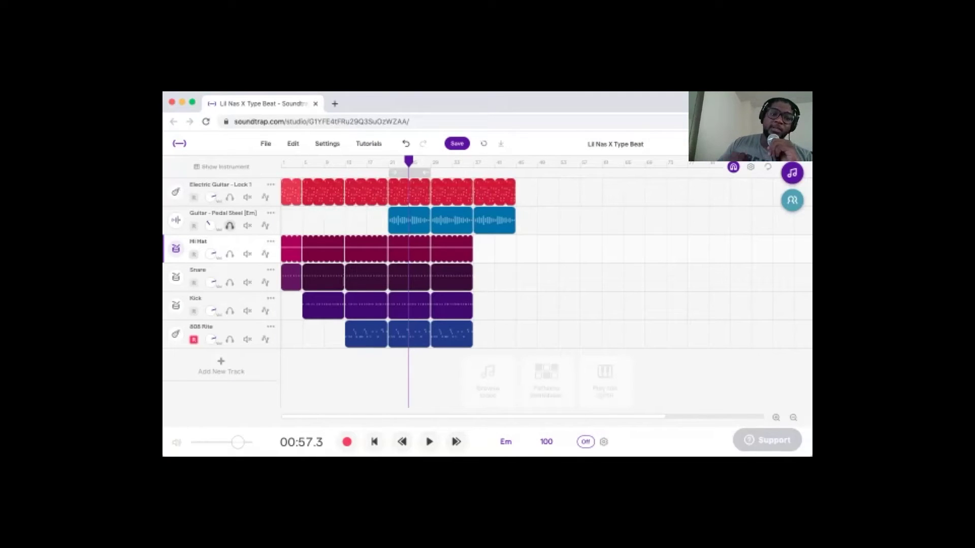
Listen to the Hi Hat track soloed from 00:48.0 with looping on, and remove the solo after stopping
{"action": "left_click", "coordinate": [229, 254]}
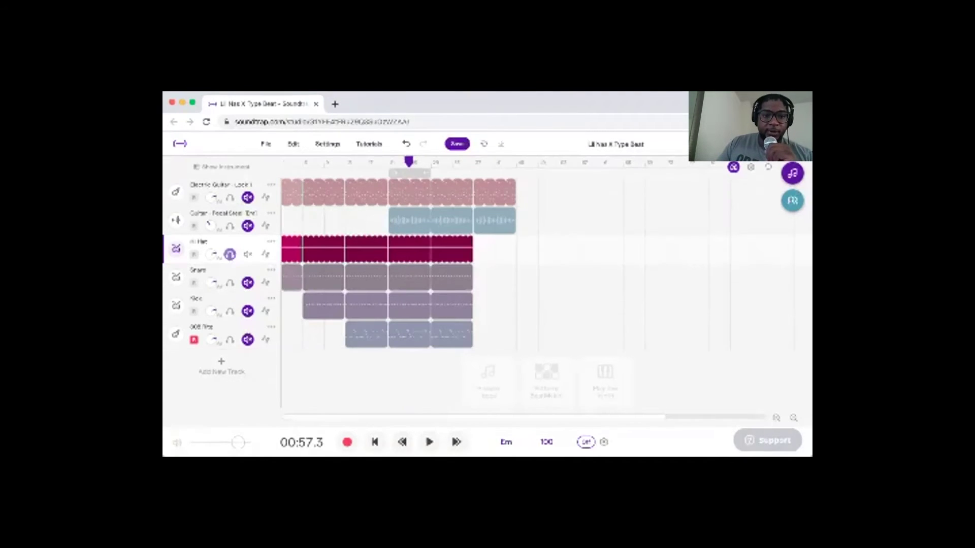
{"action": "left_click", "coordinate": [768, 167]}
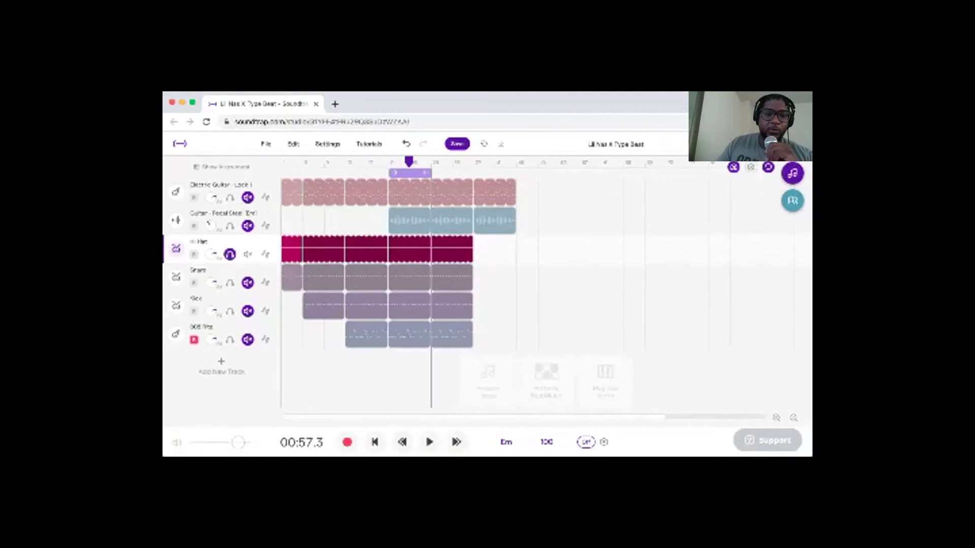
{"action": "left_click", "coordinate": [388, 162]}
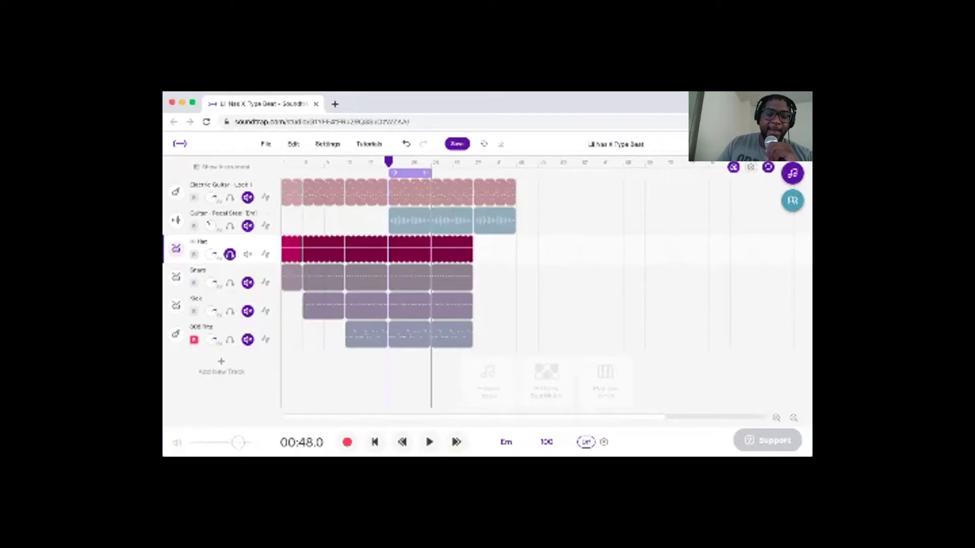
{"action": "left_click", "coordinate": [429, 442]}
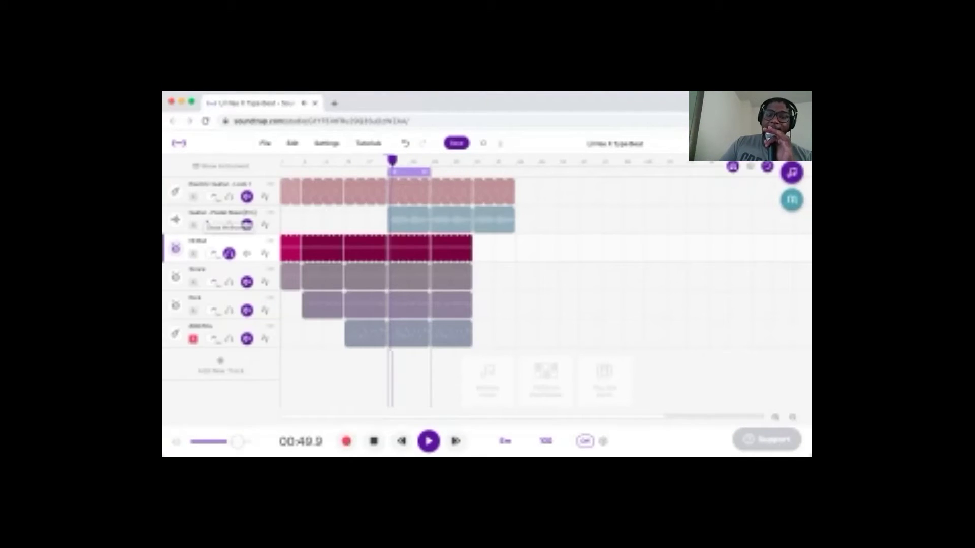
{"action": "key", "text": "space"}
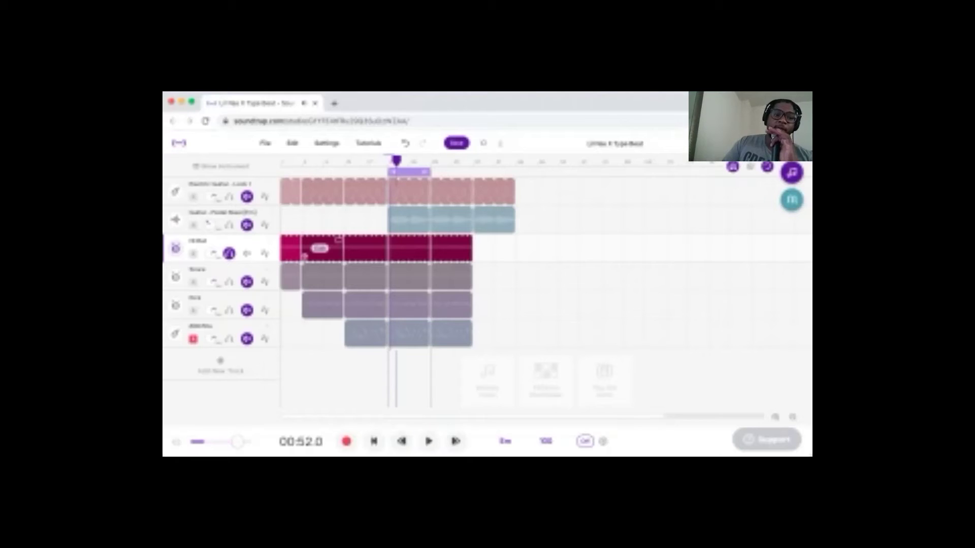
{"action": "left_click", "coordinate": [229, 253]}
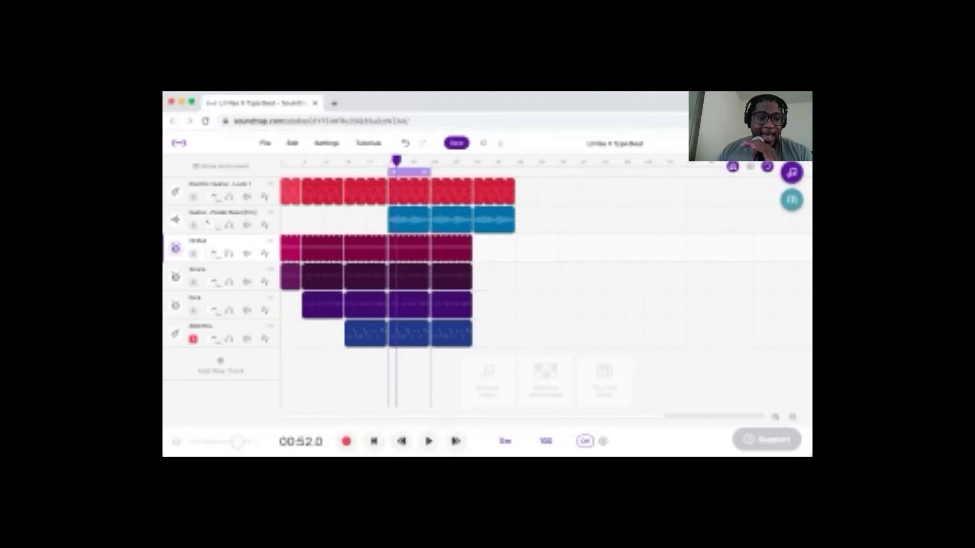
Examine the Snare track's beat pattern in the Patterns view and close the instrument
{"action": "left_click", "coordinate": [223, 274]}
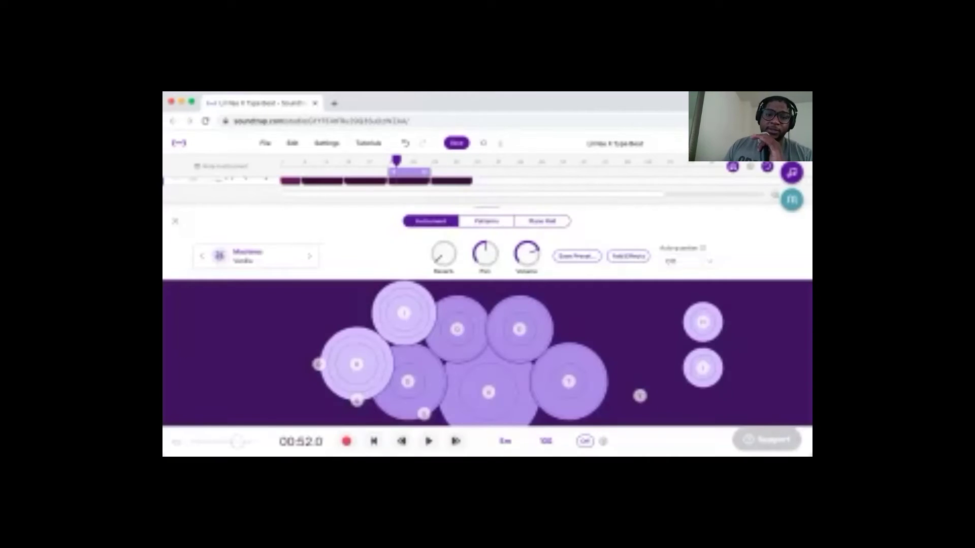
{"action": "left_click", "coordinate": [487, 222]}
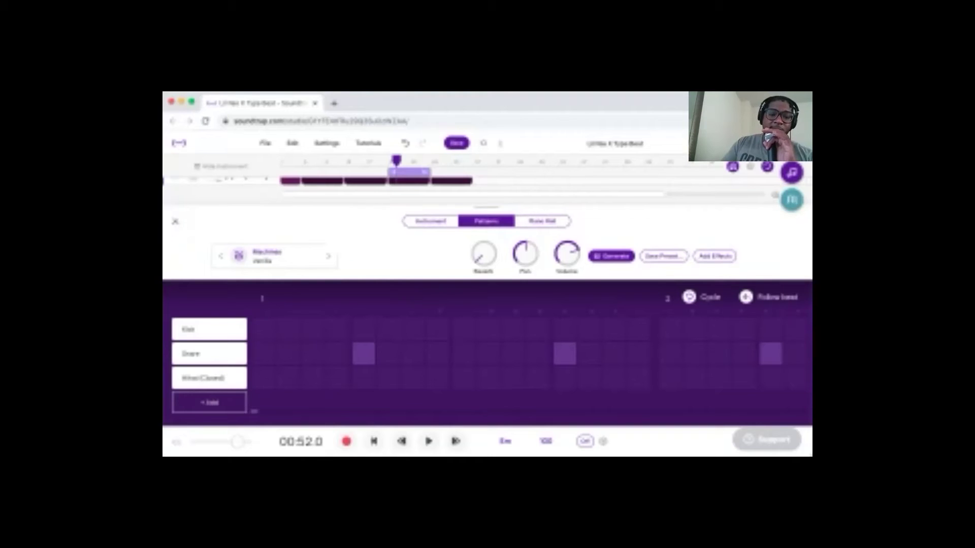
{"action": "key", "text": "Escape"}
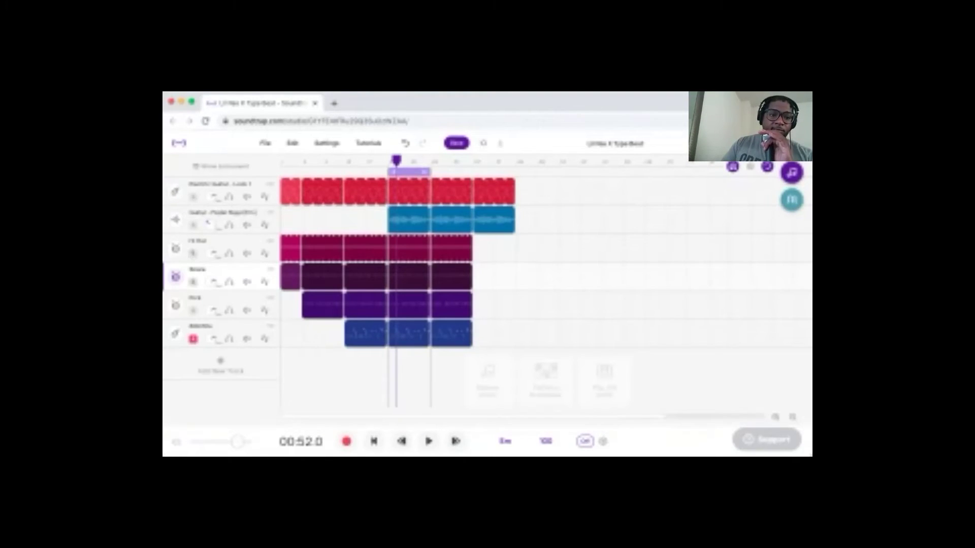
Listen to the Snare soloed, add the Hi Hat and Electric Guitar to the solo, and restore all tracks after stopping
{"action": "left_click", "coordinate": [229, 281]}
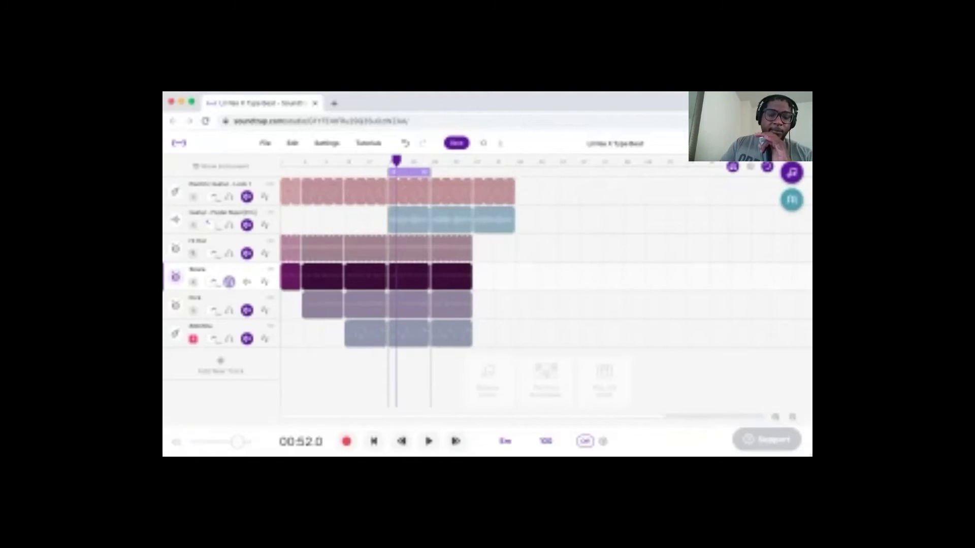
{"action": "key", "text": "space"}
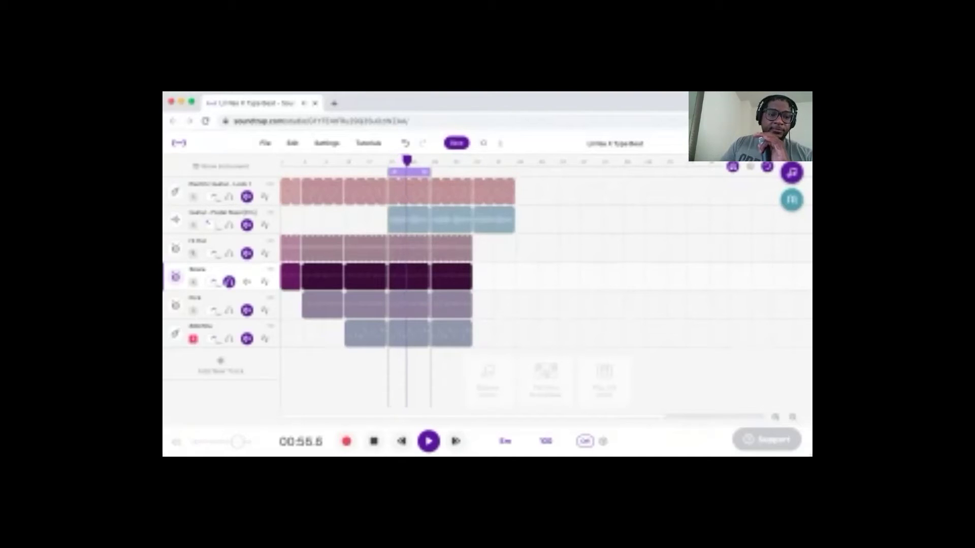
{"action": "left_click", "coordinate": [247, 253]}
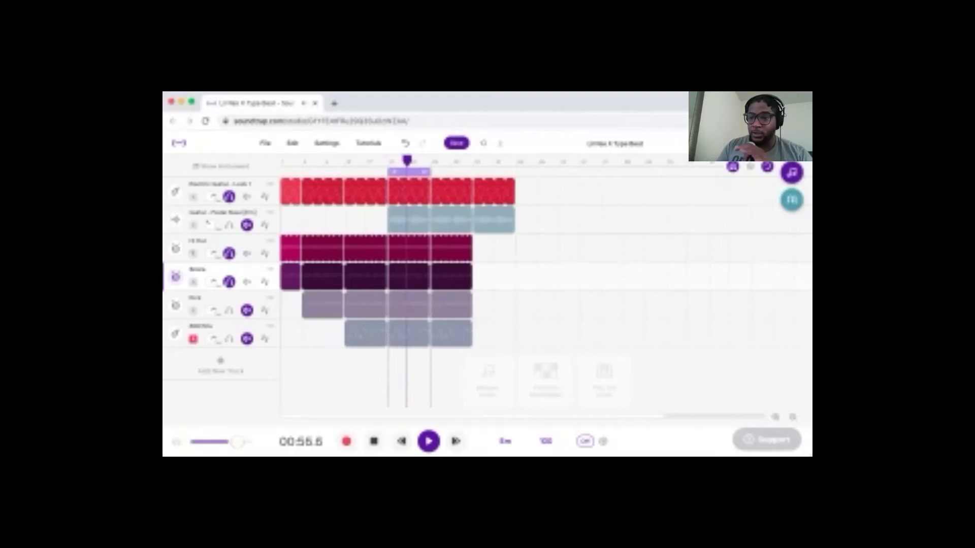
{"action": "key", "text": "space"}
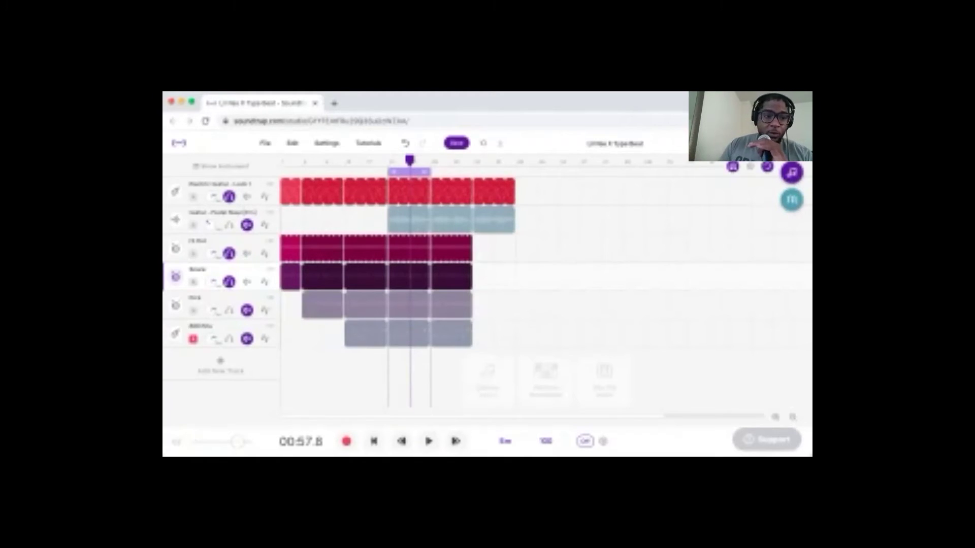
{"action": "left_click", "coordinate": [247, 196]}
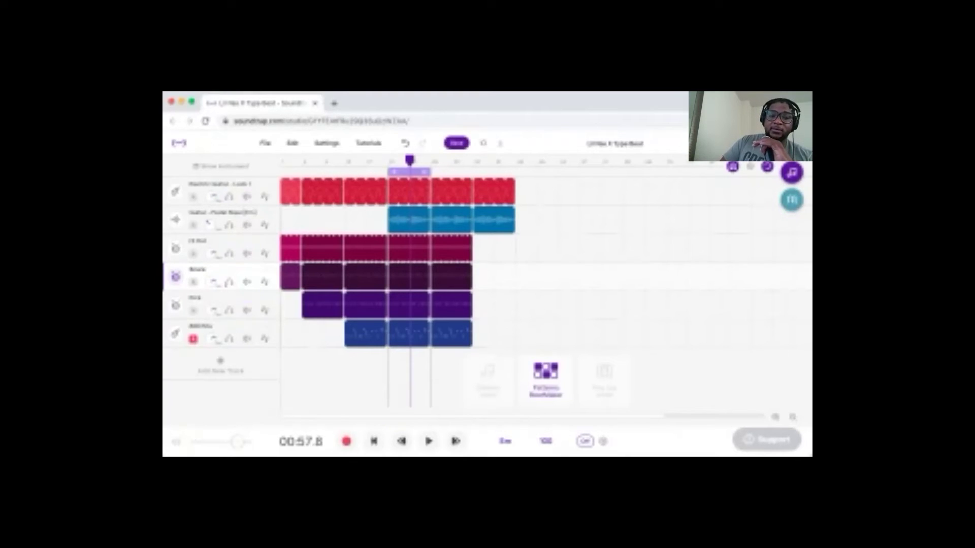
Add a new Patterns Beatmaker drum track with the Vanilla kit and close its empty pattern
{"action": "left_click", "coordinate": [545, 379]}
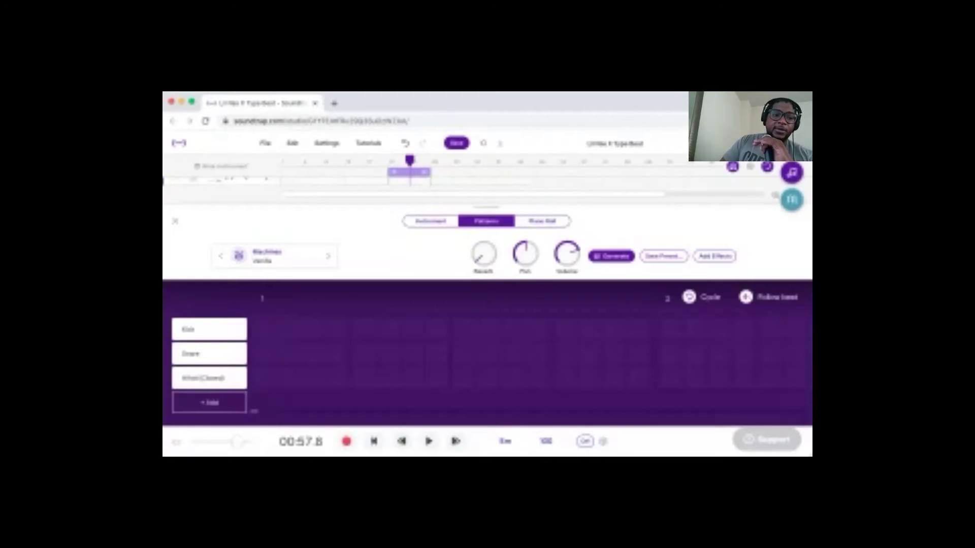
{"action": "left_click", "coordinate": [175, 221]}
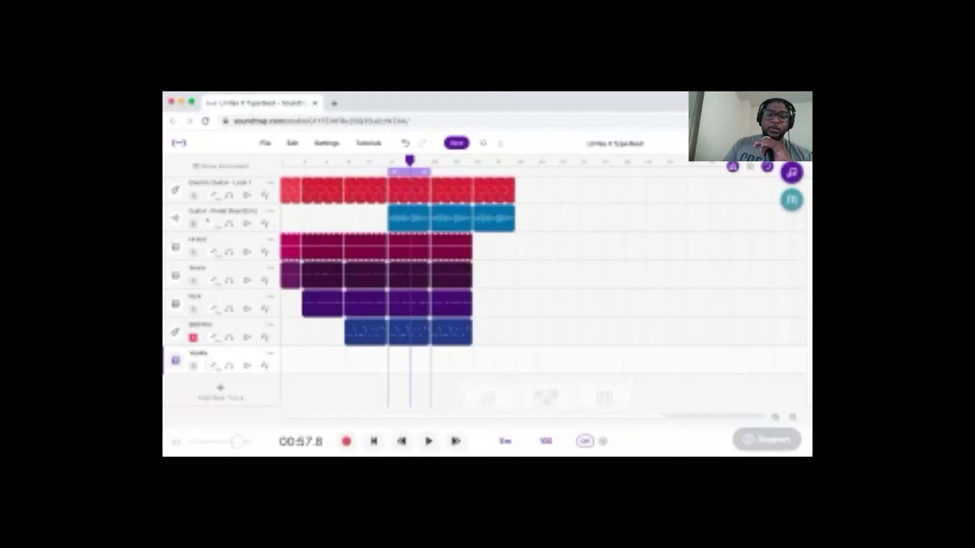
Open the Kick track's instrument, audition the kick drum sound three times, and close the instrument
{"action": "left_click", "coordinate": [175, 360]}
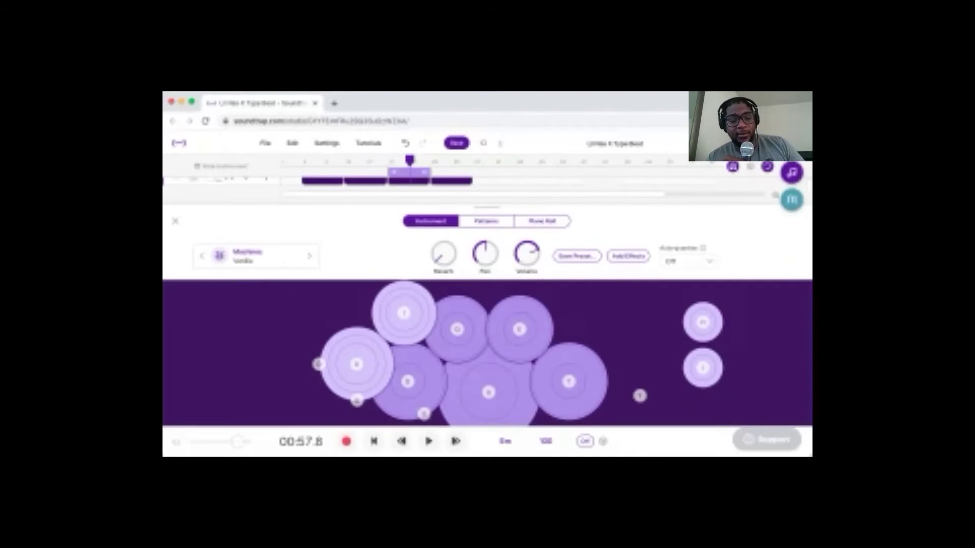
{"action": "key", "text": "a"}
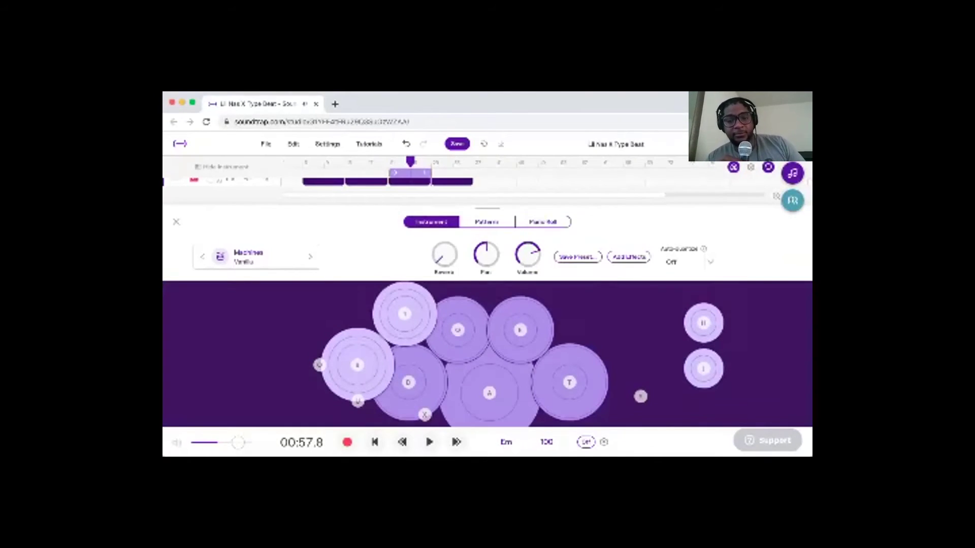
{"action": "key", "text": "a"}
{"action": "key", "text": "a"}
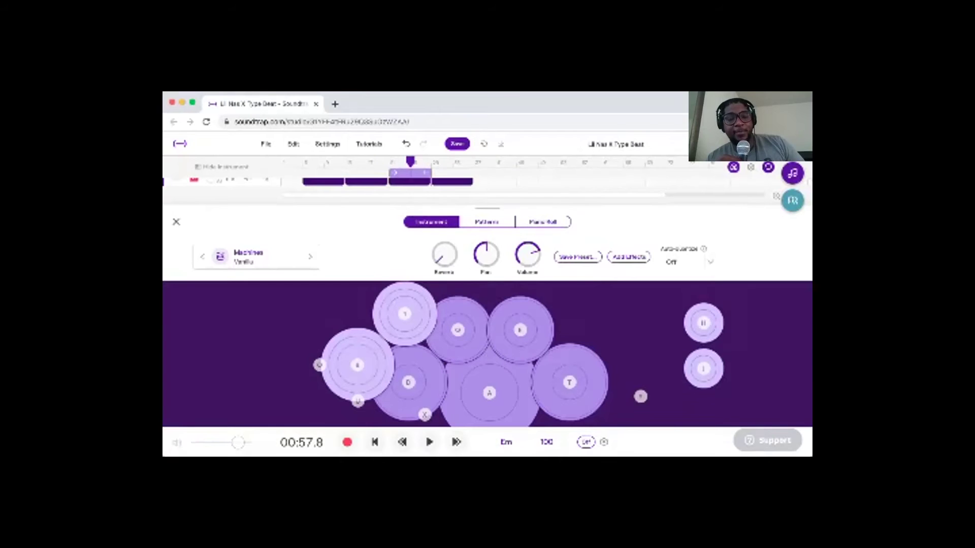
{"action": "left_click", "coordinate": [176, 222]}
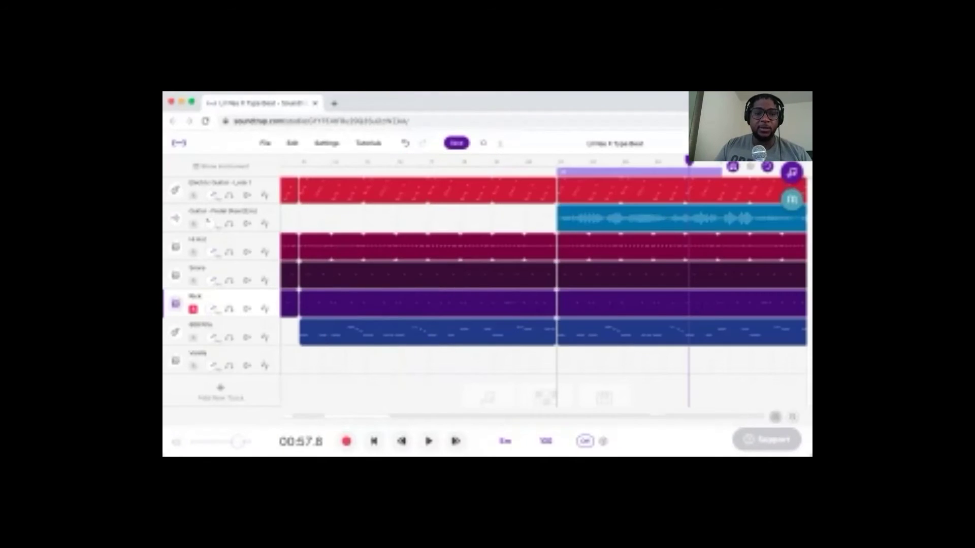
Open the Kick track's instrument, examine its beat in the Patterns view and its notes in the Piano Roll, and close it
{"action": "left_click", "coordinate": [775, 417]}
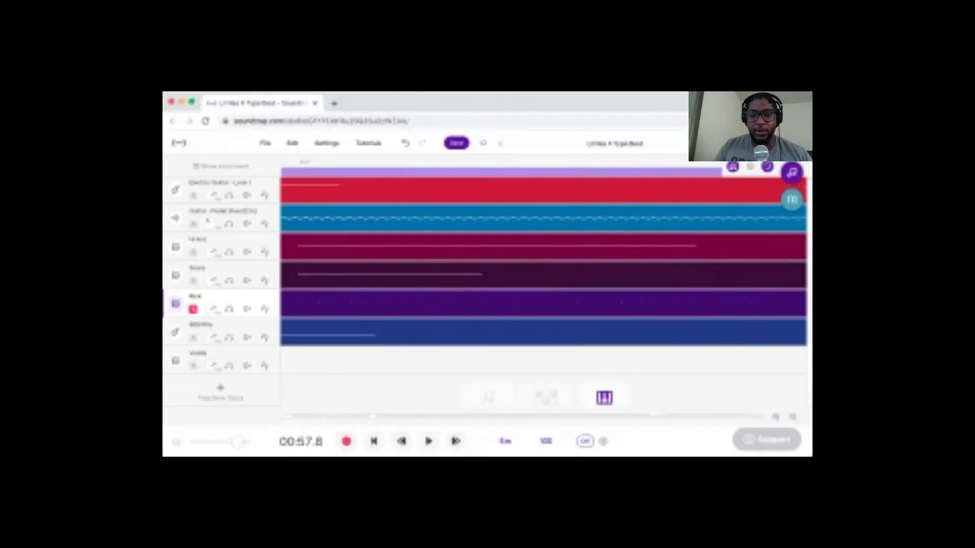
{"action": "left_click", "coordinate": [793, 417]}
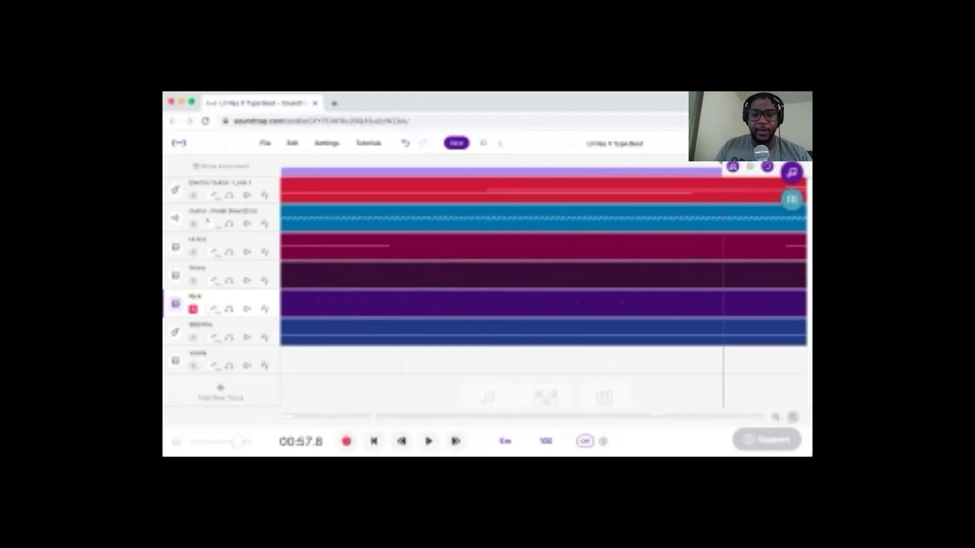
{"action": "key", "text": "ctrl+plus"}
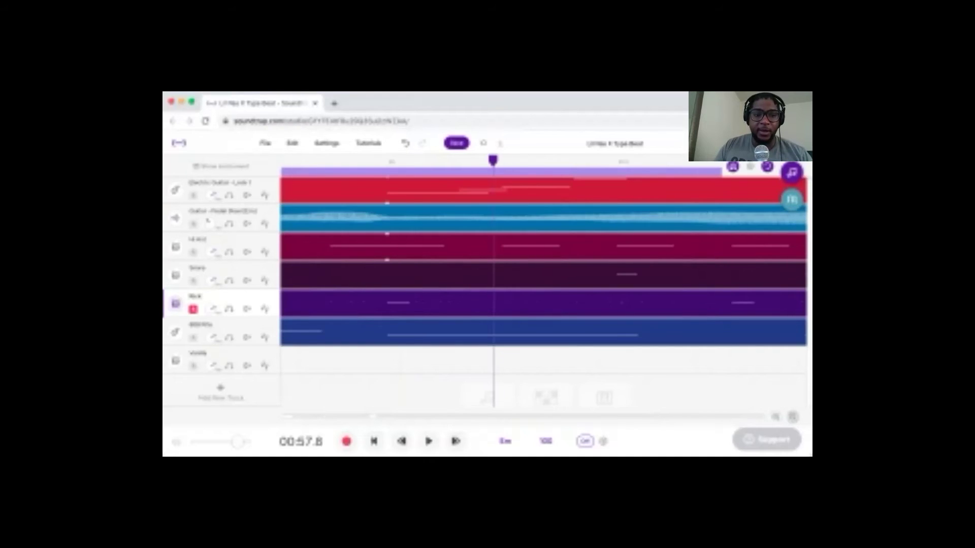
{"action": "key", "text": "ctrl+minus"}
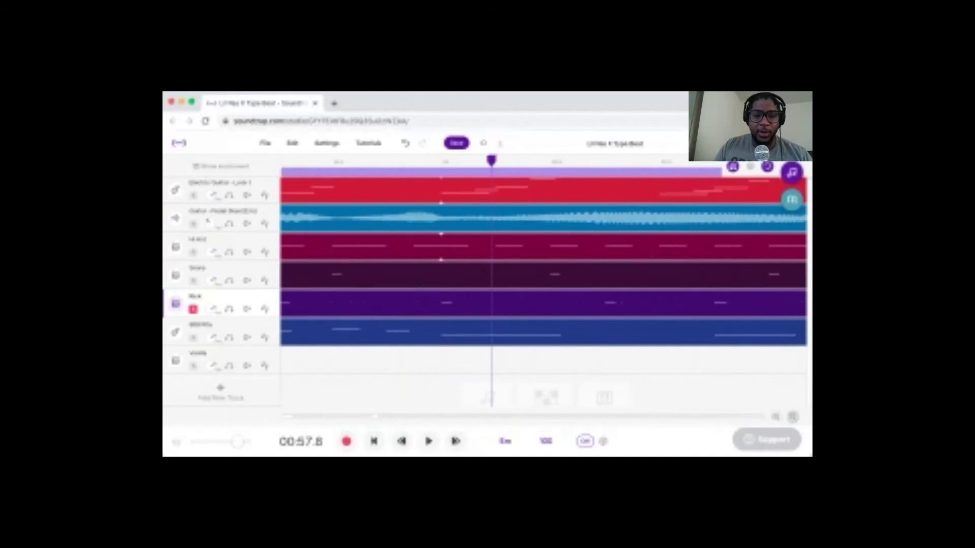
{"action": "key", "text": "ctrl+minus"}
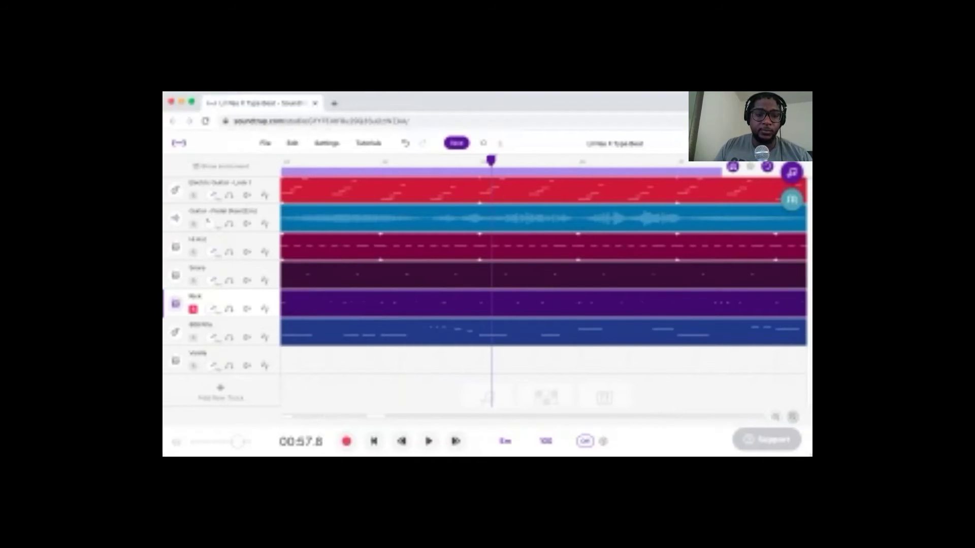
{"action": "key", "text": "e"}
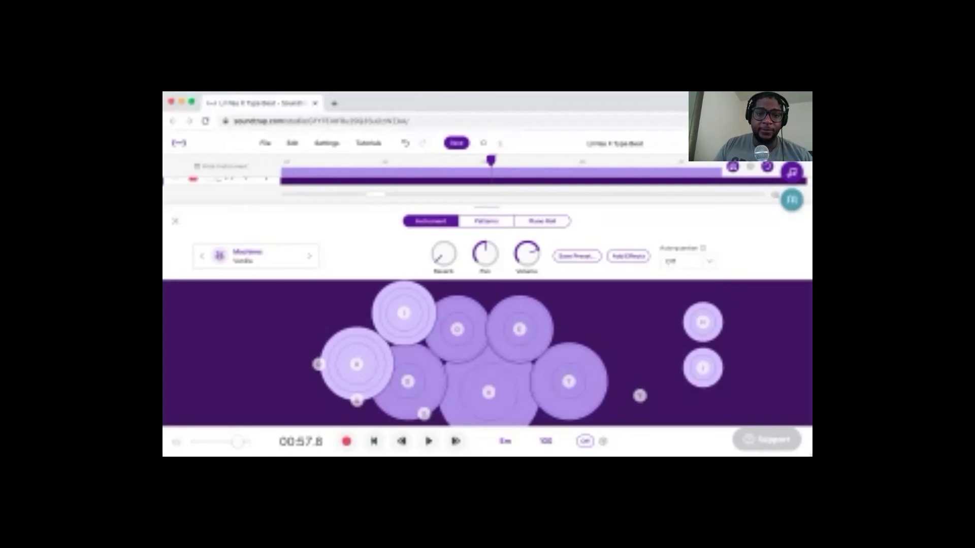
{"action": "left_click", "coordinate": [486, 221]}
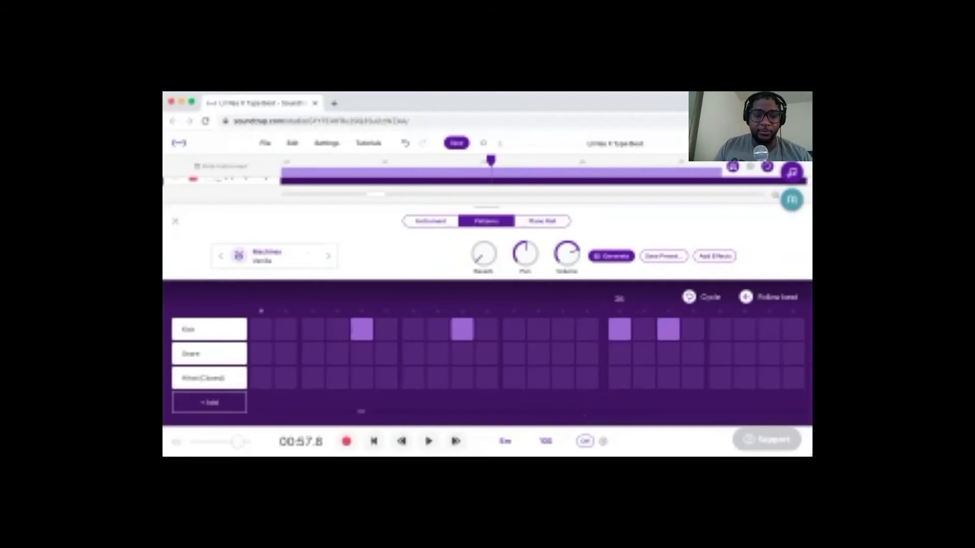
{"action": "scroll", "coordinate": [528, 355], "scroll_direction": "left", "scroll_amount": 3}
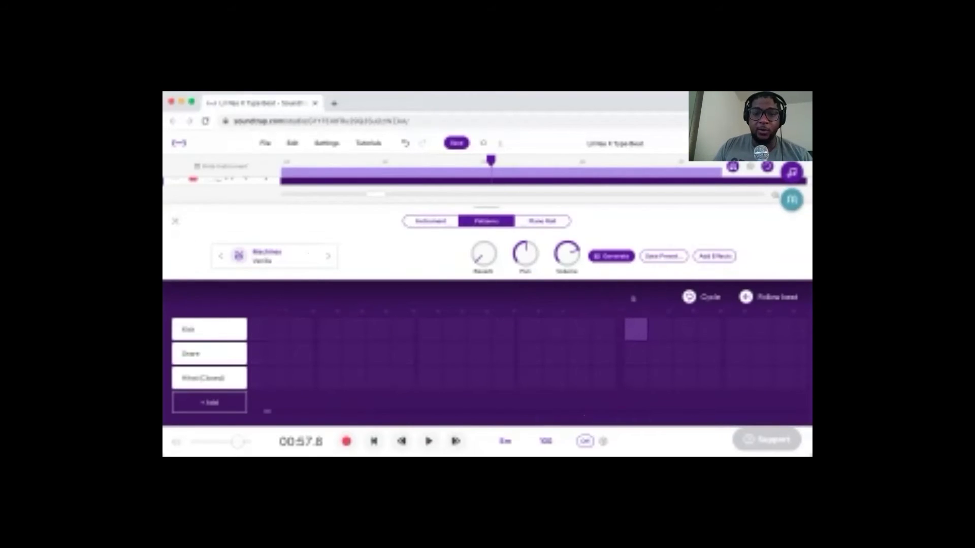
{"action": "left_click", "coordinate": [542, 221]}
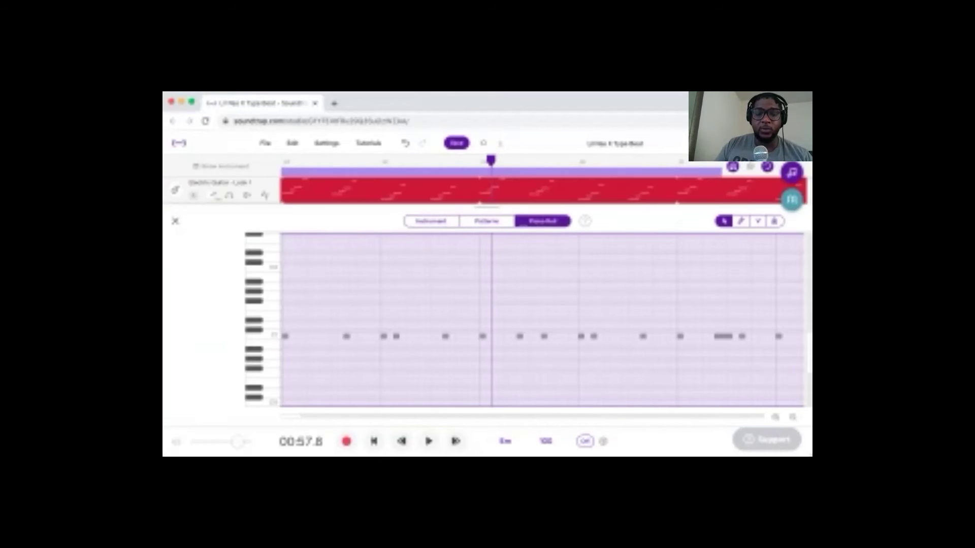
{"action": "left_click", "coordinate": [175, 221]}
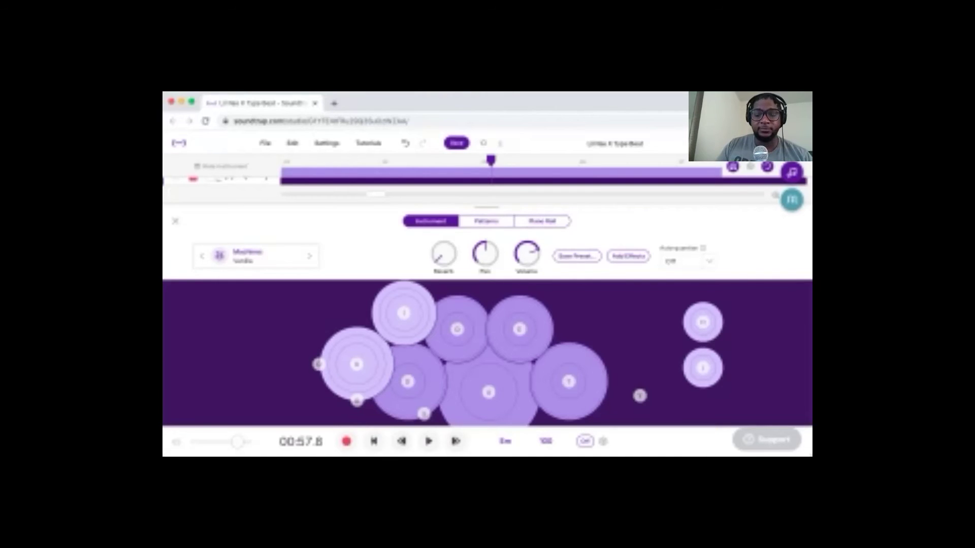
Examine the Kick track's notes in the Piano Roll across several neighbouring regions
{"action": "left_click", "coordinate": [542, 221]}
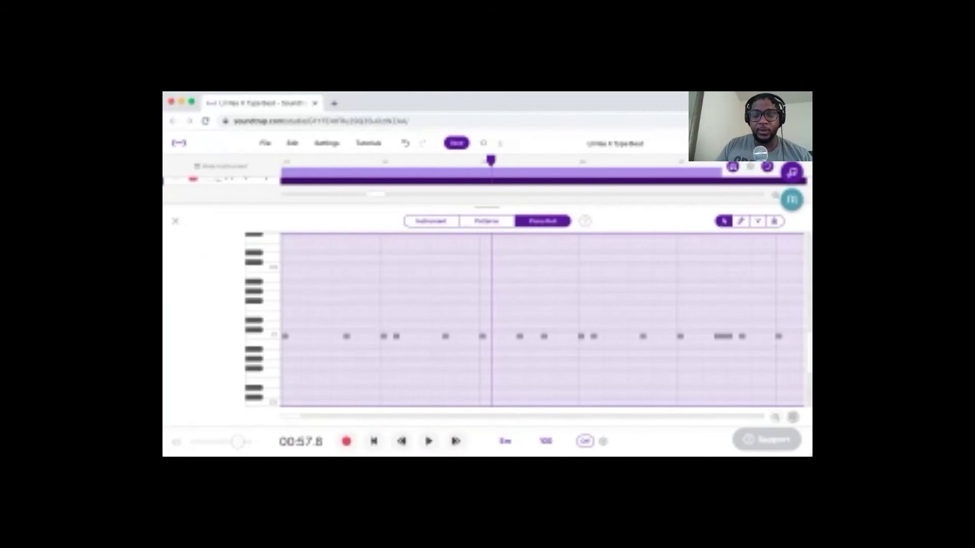
{"action": "left_click", "coordinate": [776, 418]}
{"action": "left_click", "coordinate": [775, 417]}
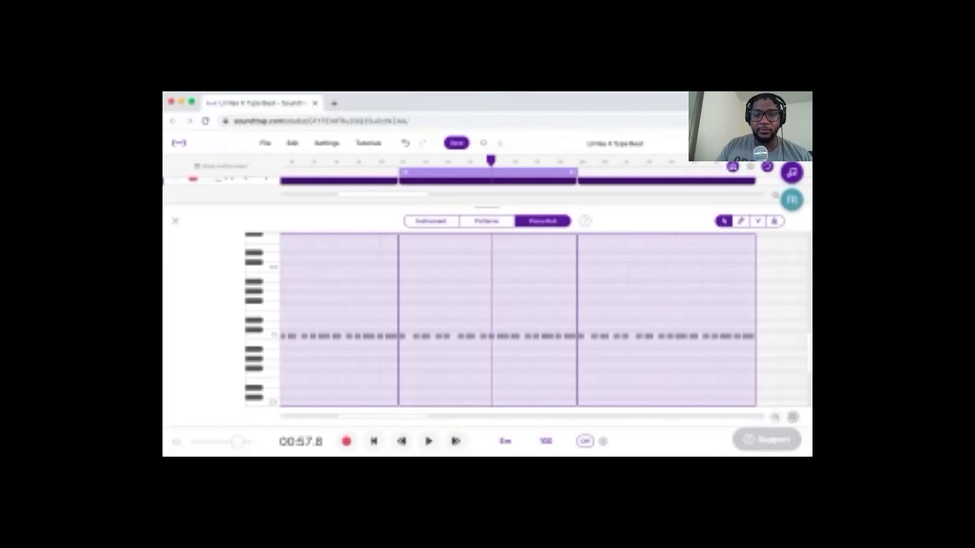
{"action": "left_click", "coordinate": [776, 418]}
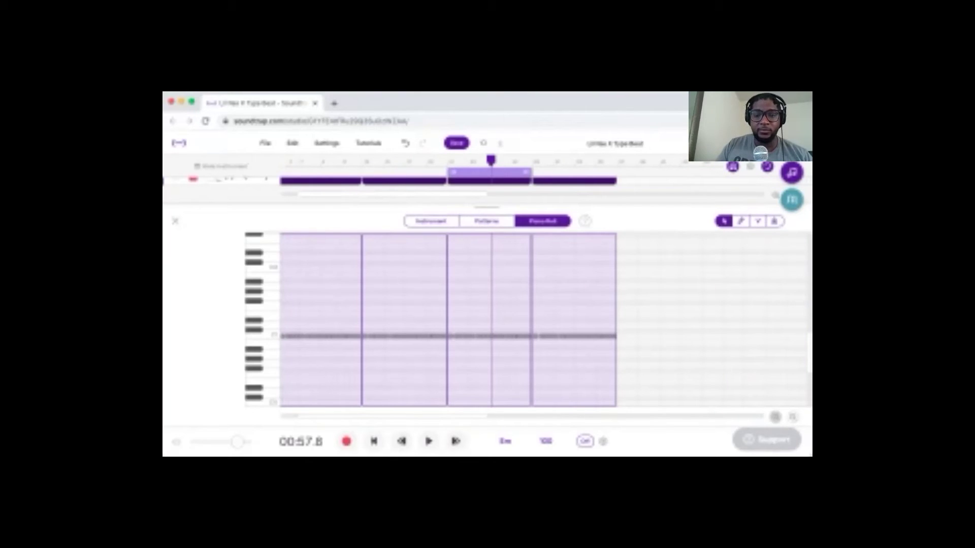
{"action": "left_click", "coordinate": [775, 417]}
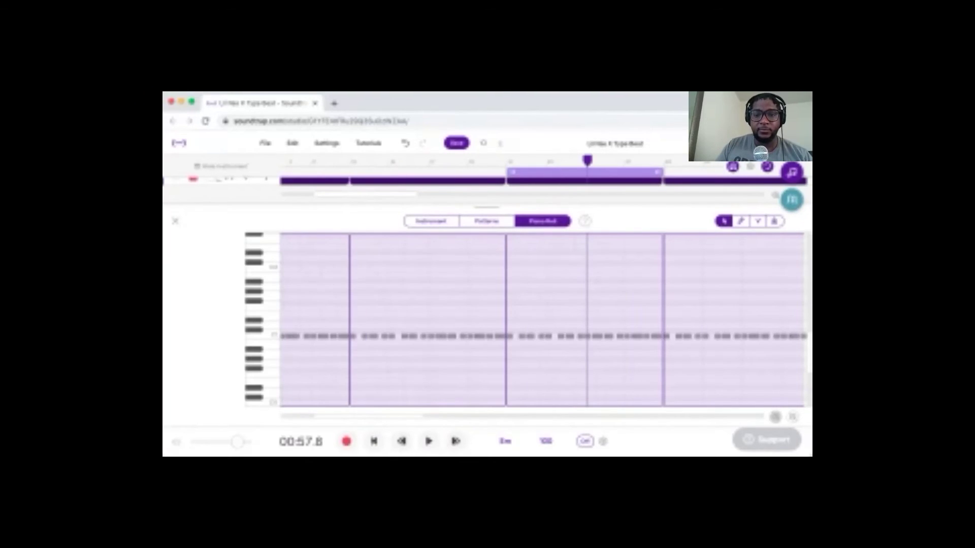
{"action": "left_click", "coordinate": [776, 417]}
{"action": "left_click", "coordinate": [793, 418]}
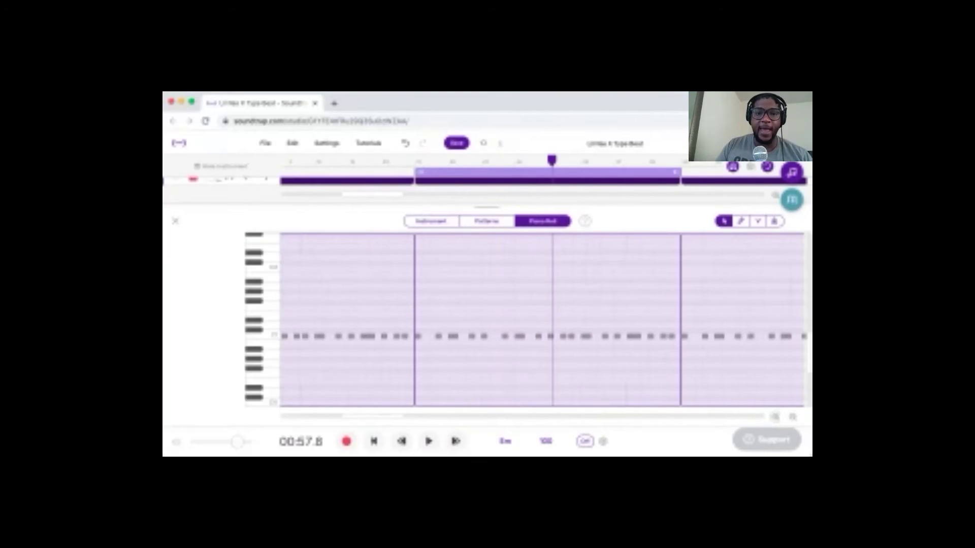
Return the playhead to 00:48.0, listen to the Kick soloed with its Piano Roll open, and unsolo it after stopping
{"action": "key", "text": "Left"}
{"action": "key", "text": "Left"}
{"action": "key", "text": "Left"}
{"action": "key", "text": "Left"}
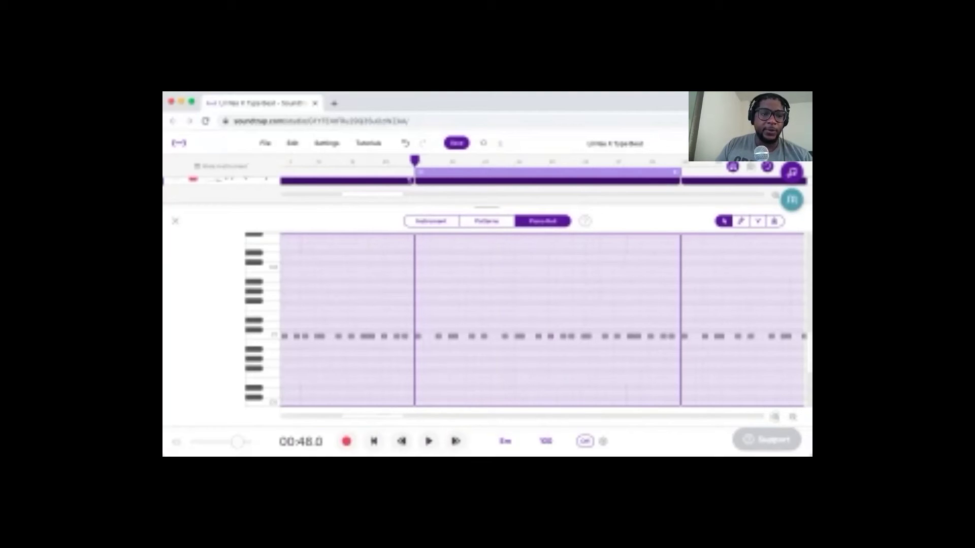
{"action": "left_click", "coordinate": [176, 221]}
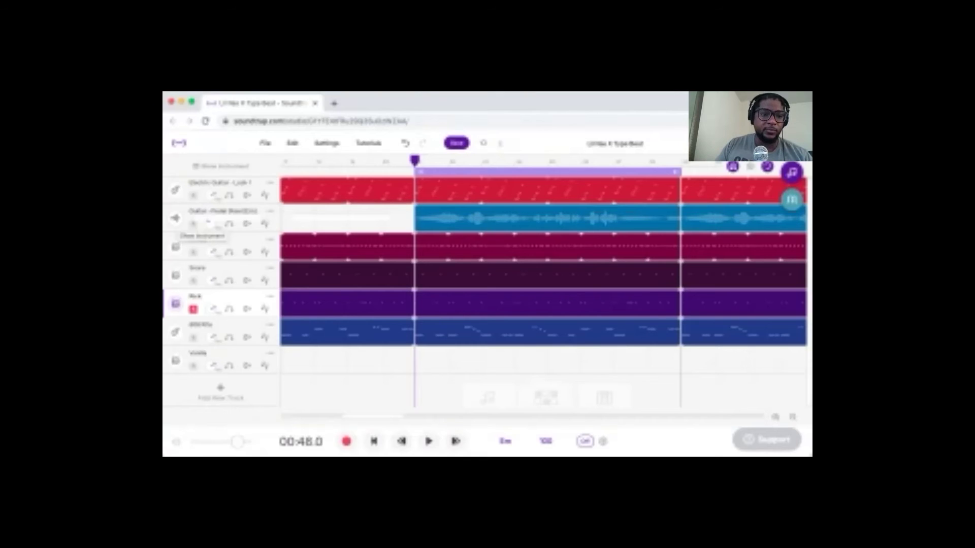
{"action": "left_click", "coordinate": [229, 309]}
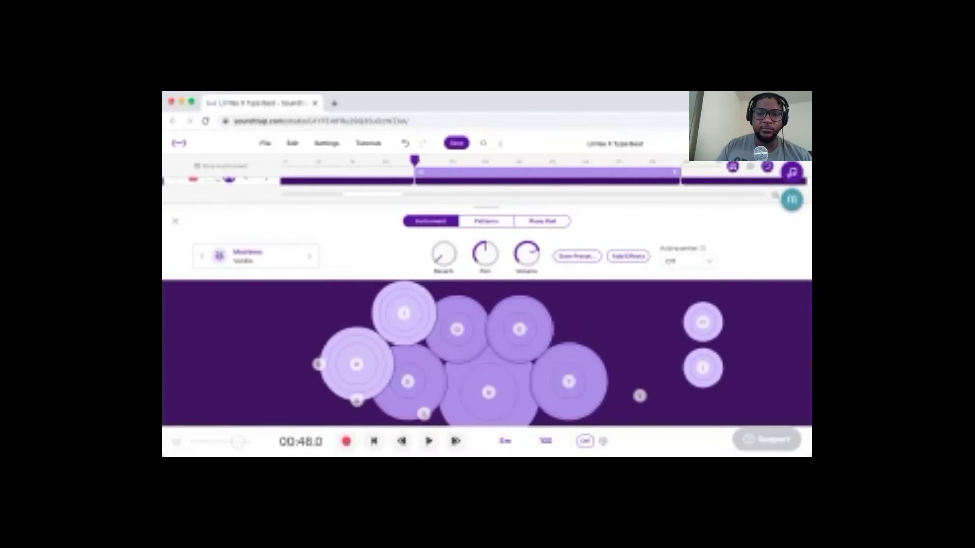
{"action": "left_click", "coordinate": [543, 221]}
{"action": "key", "text": "space"}
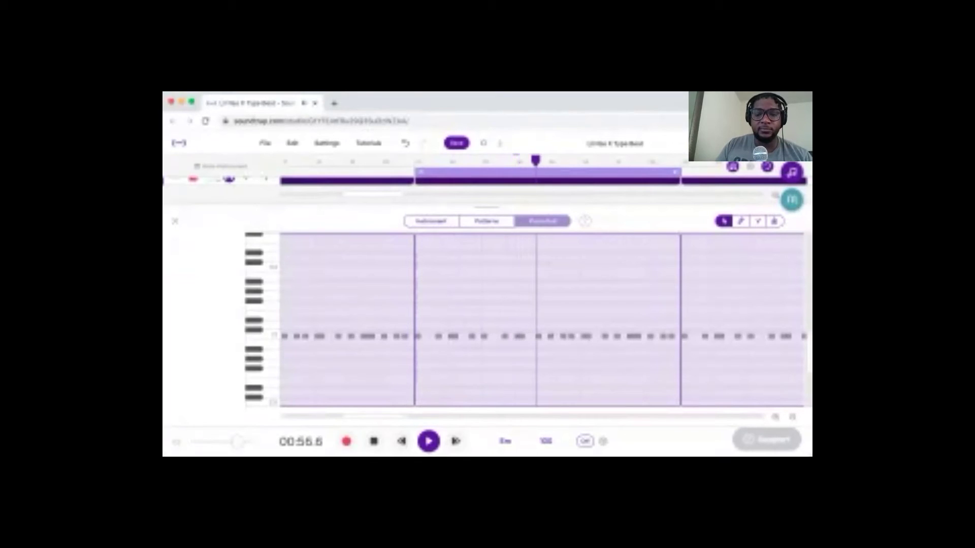
{"action": "key", "text": "space"}
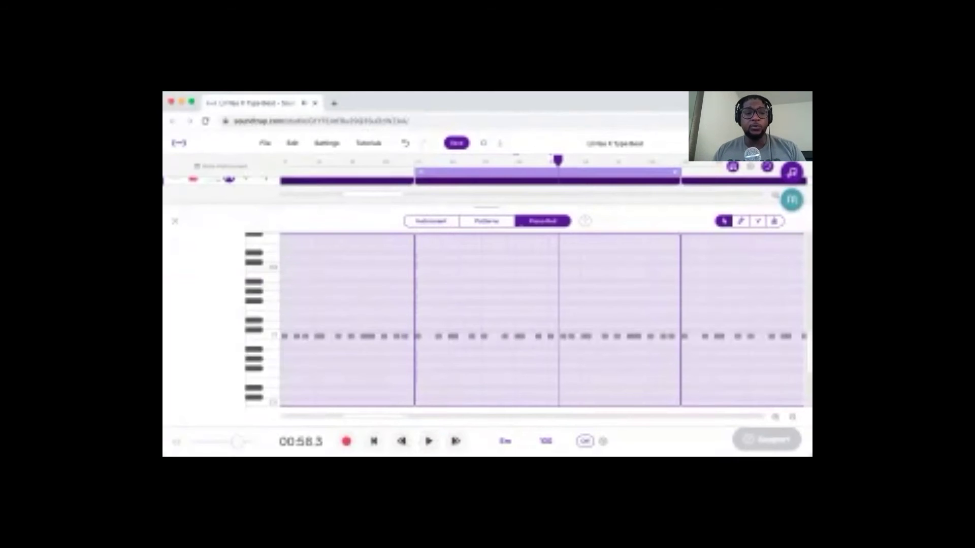
{"action": "left_click", "coordinate": [175, 221]}
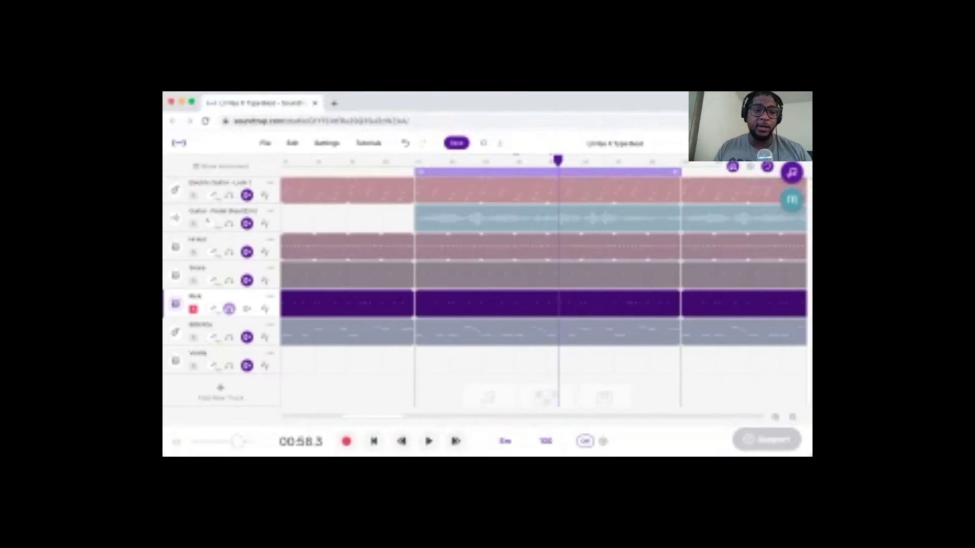
{"action": "left_click", "coordinate": [229, 309]}
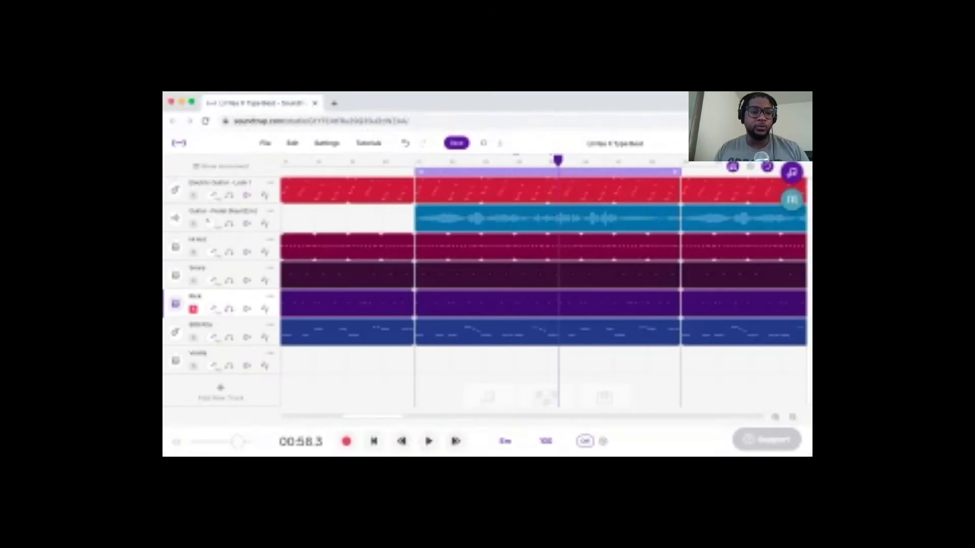
Browse the 808 bass track's Bass - Kick (808) presets, preview Airy Clean 808 and the preset after it, and keep the current sound
{"action": "left_click", "coordinate": [176, 332]}
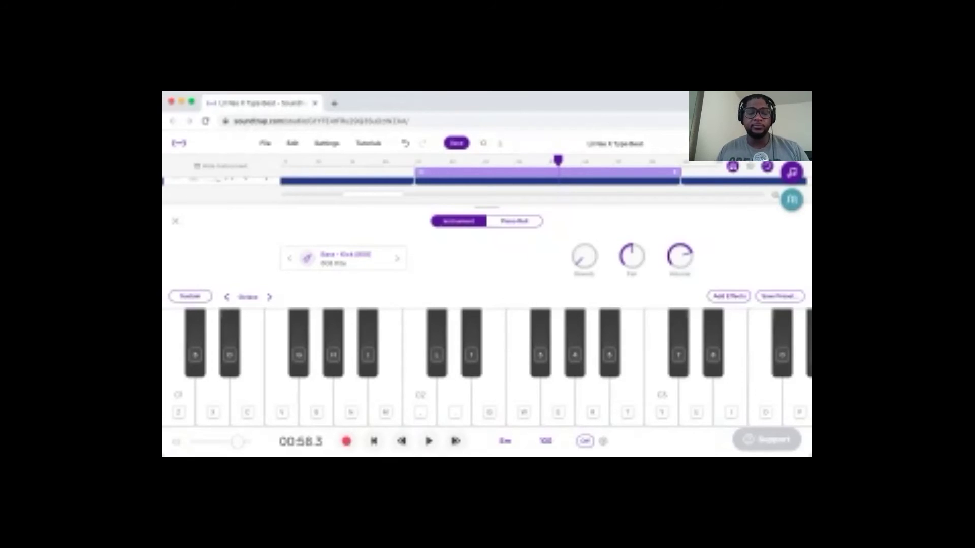
{"action": "left_click", "coordinate": [345, 258]}
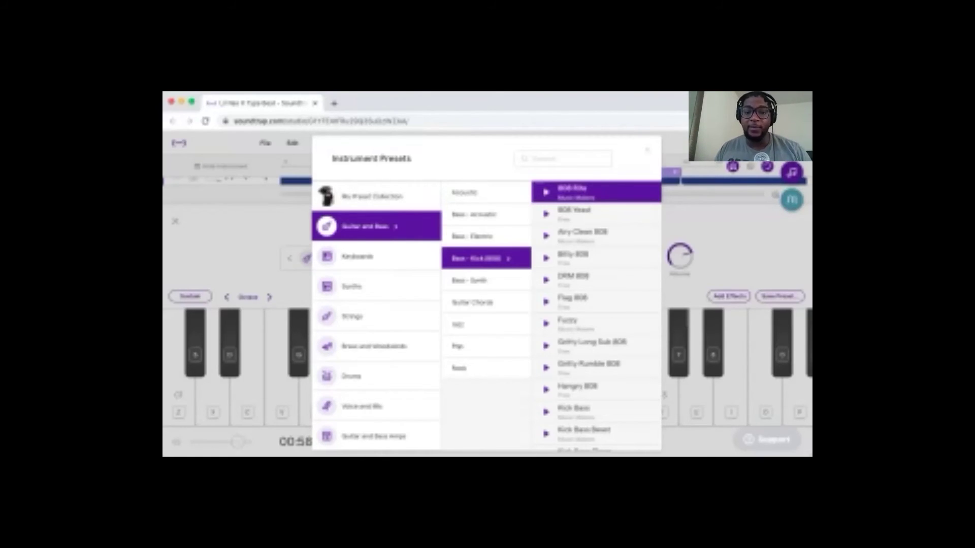
{"action": "scroll", "coordinate": [597, 315], "scroll_direction": "down", "scroll_amount": 3}
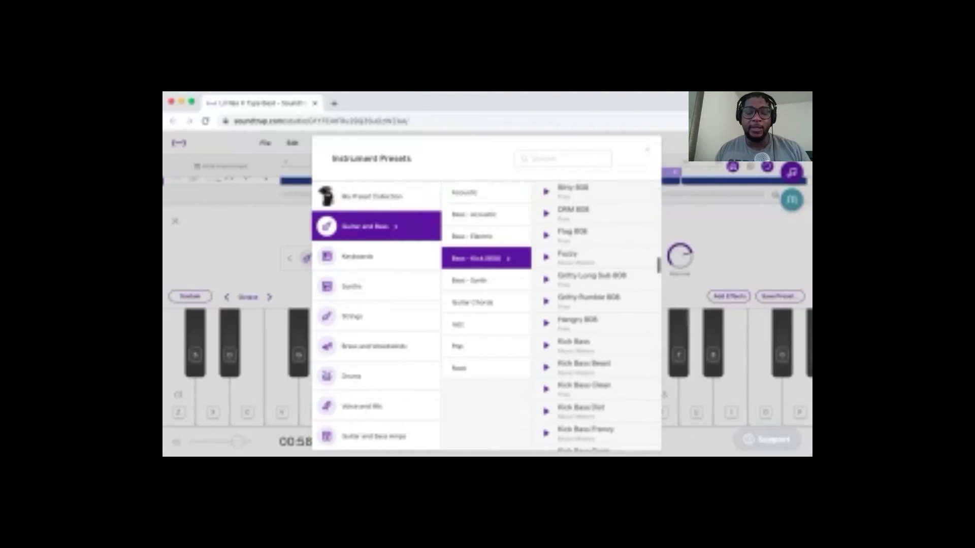
{"action": "scroll", "coordinate": [596, 315], "scroll_direction": "up", "scroll_amount": 4}
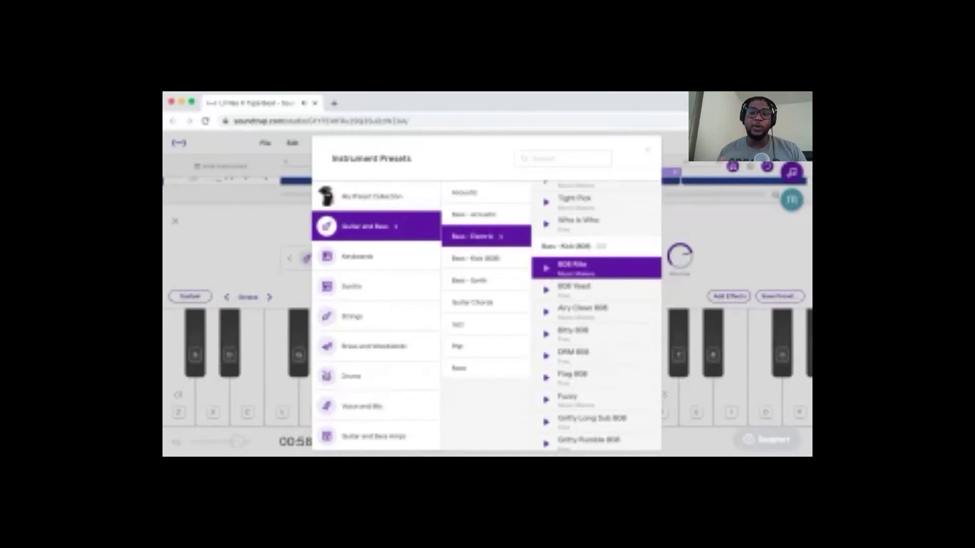
{"action": "left_click", "coordinate": [546, 312]}
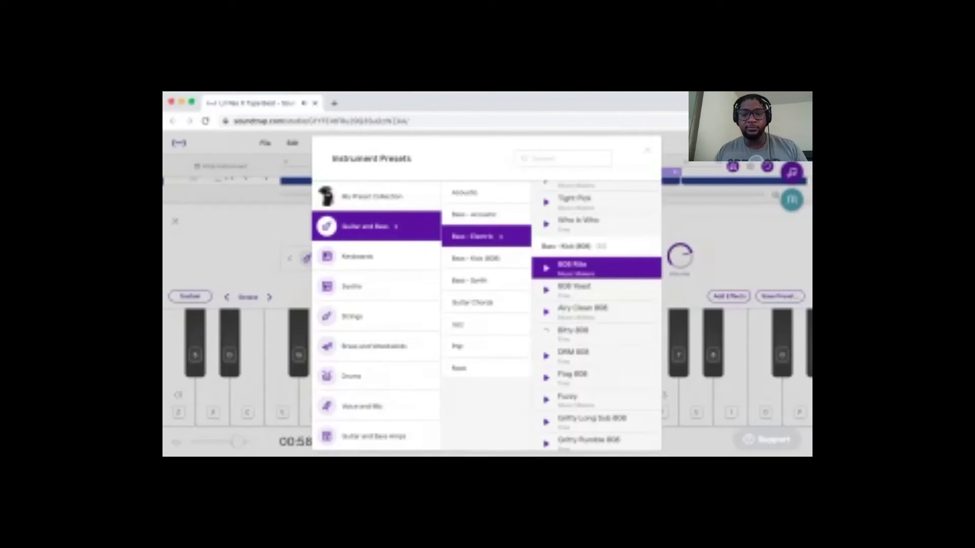
{"action": "left_click", "coordinate": [546, 332]}
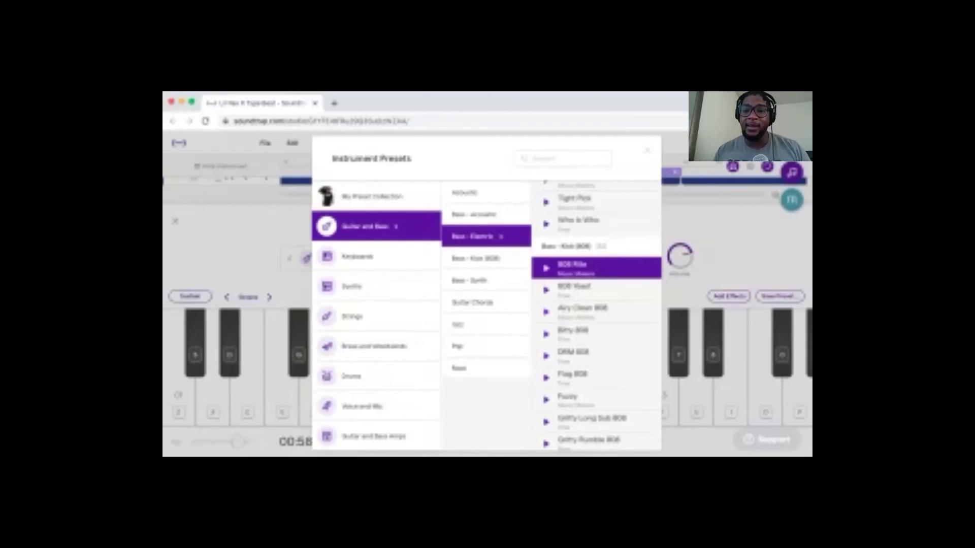
{"action": "left_click", "coordinate": [646, 150]}
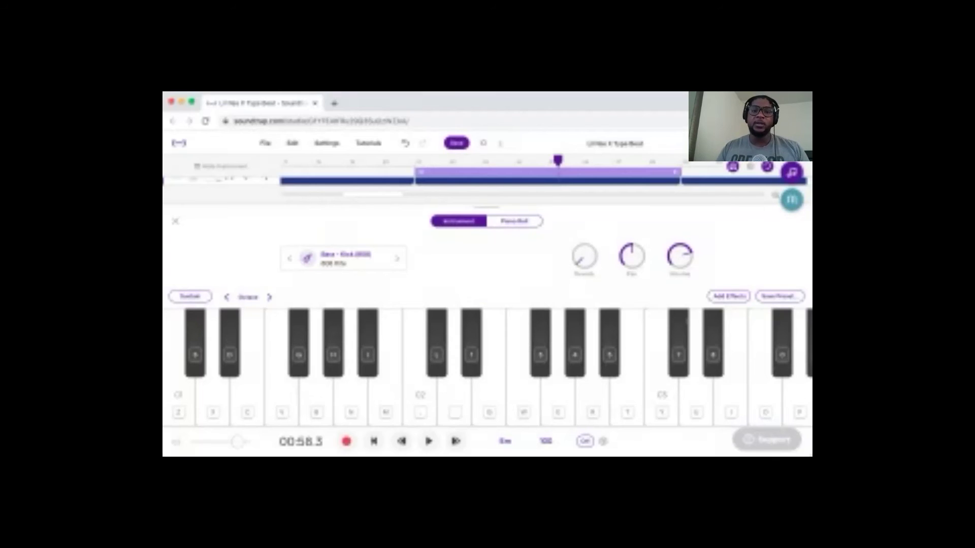
Examine the 808 bass track's notes in the Piano Roll and play E, C and D on its instrument keyboard
{"action": "left_click", "coordinate": [515, 221]}
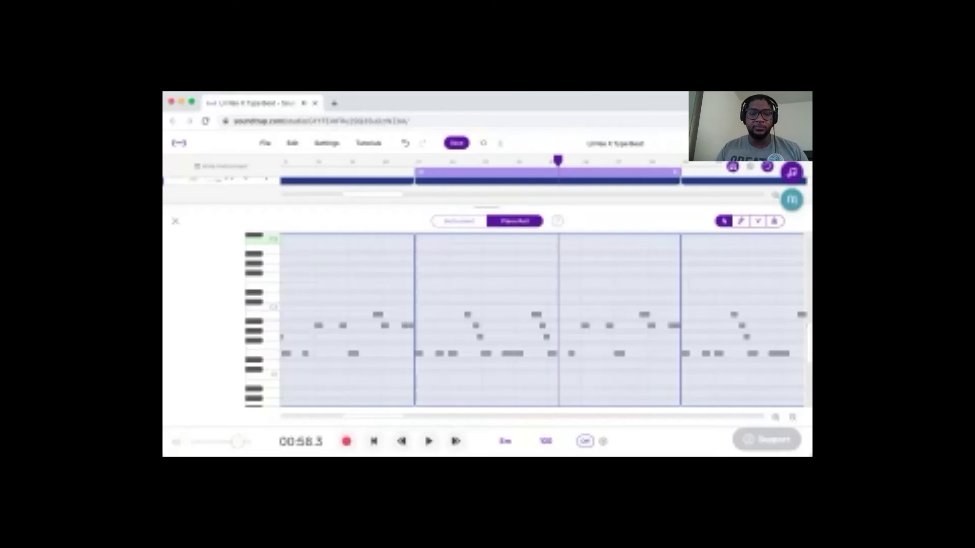
{"action": "left_click", "coordinate": [459, 221]}
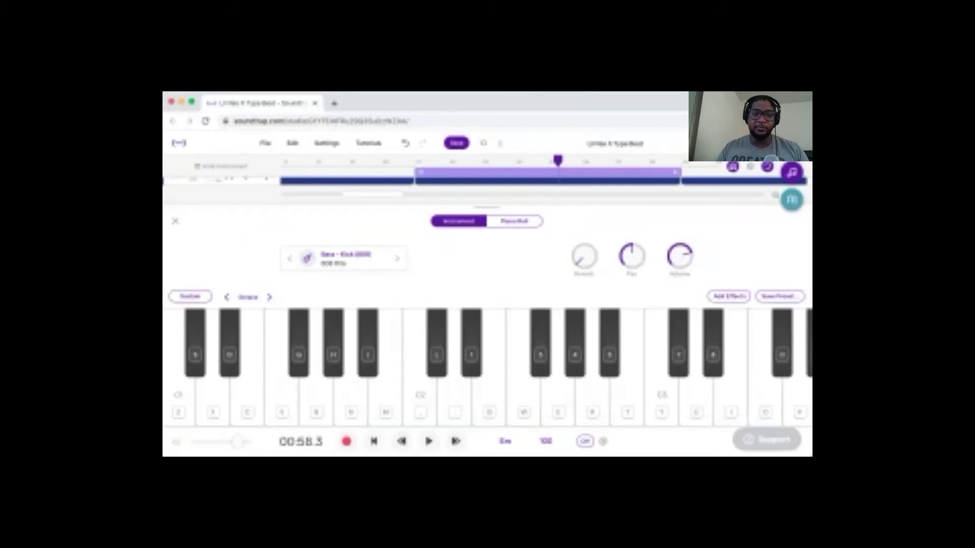
{"action": "key", "text": "c"}
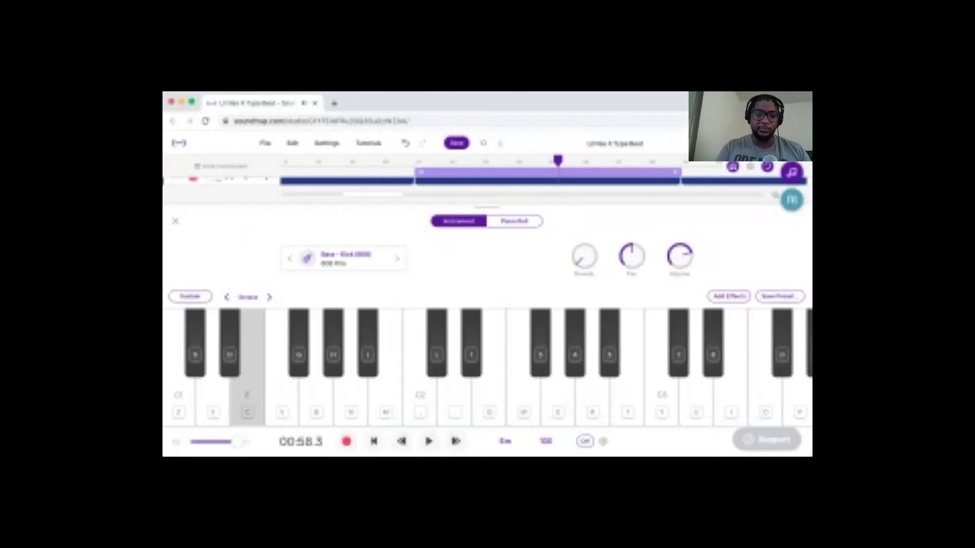
{"action": "key", "text": "c"}
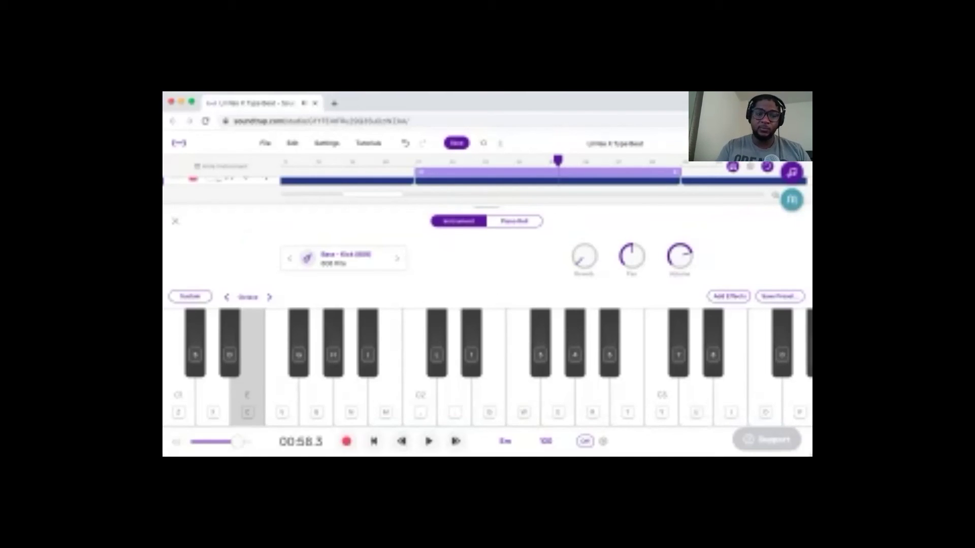
{"action": "key", "text": "z"}
{"action": "key", "text": "x"}
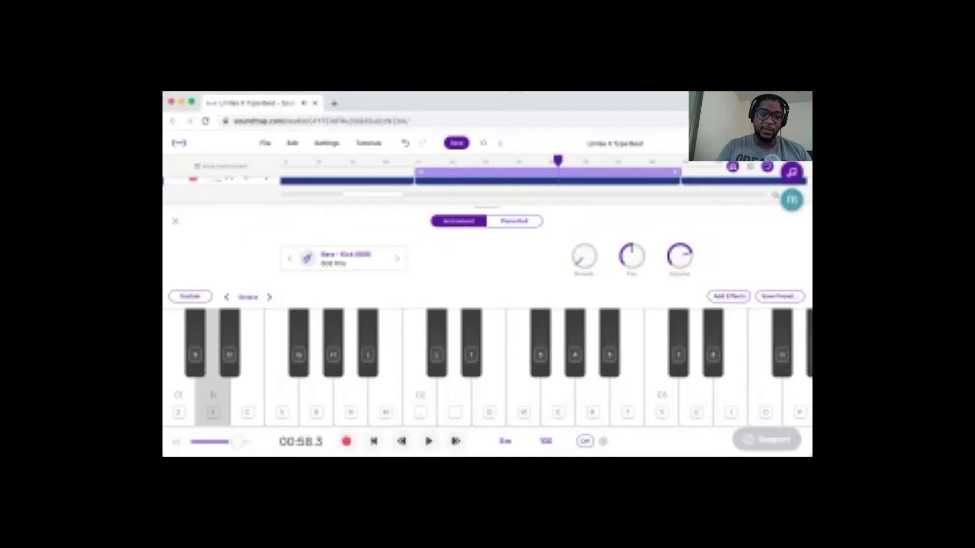
{"action": "key", "text": "c"}
{"action": "key", "text": "c"}
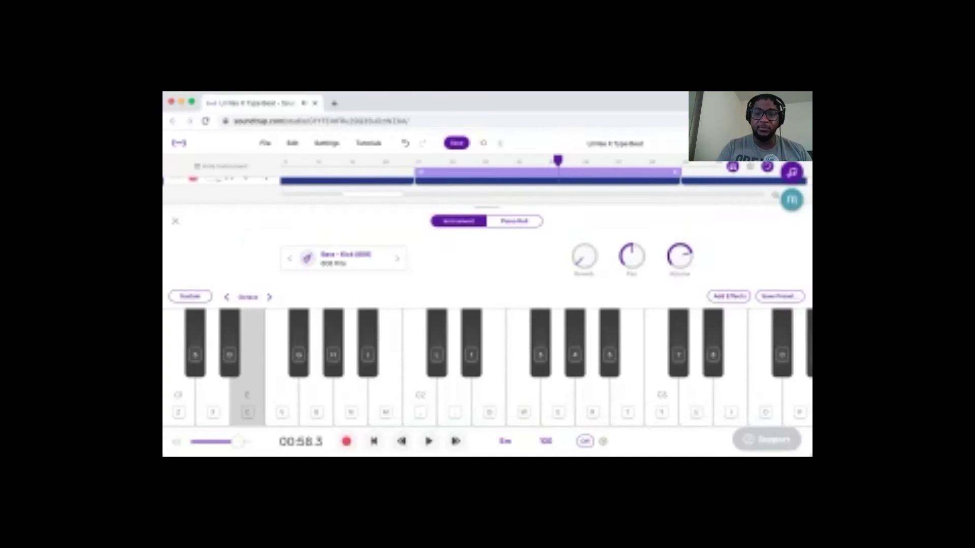
Play E on the 808 bass track's instrument keyboard, look over its Piano Roll notes, and close the editor
{"action": "key", "text": "c"}
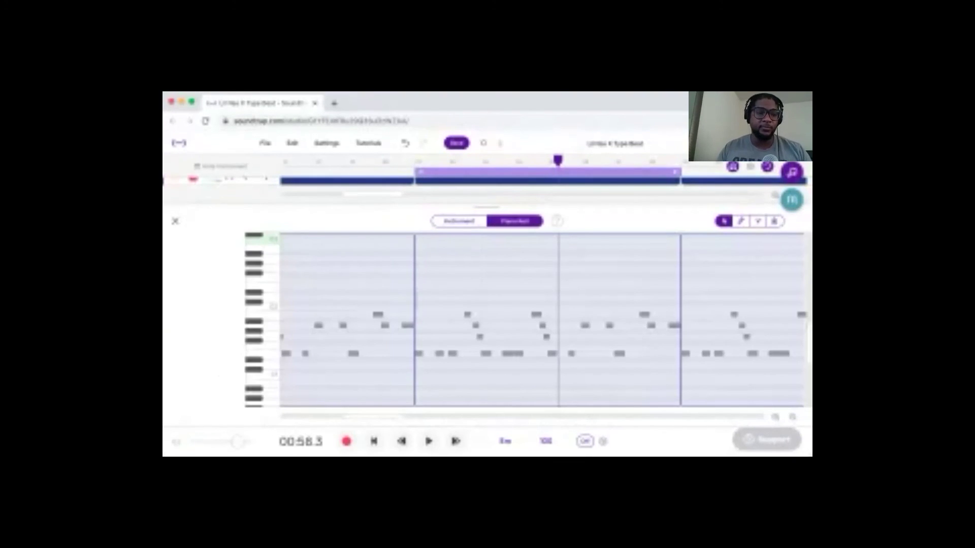
{"action": "left_click", "coordinate": [175, 221]}
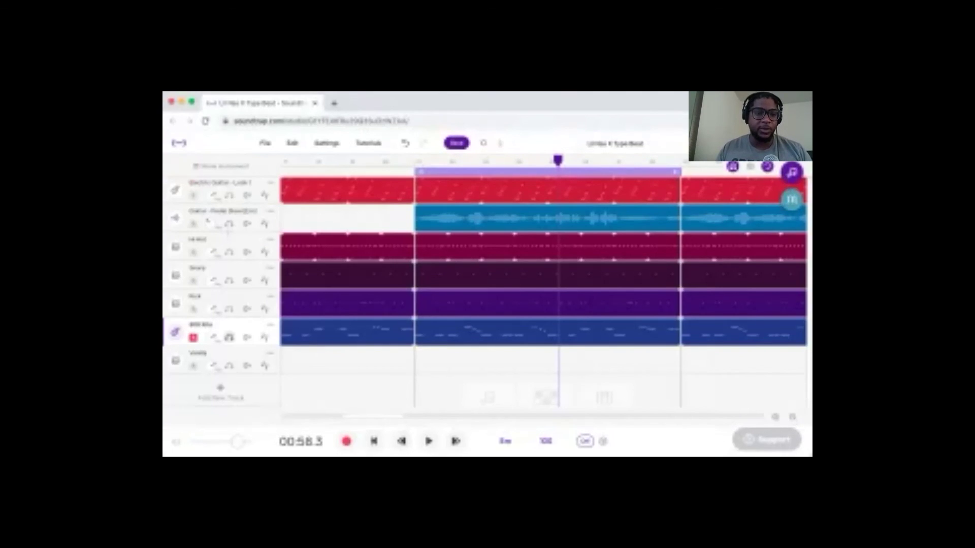
Solo the 808 bass track, listen to it, and unsolo it after stopping playback
{"action": "left_click", "coordinate": [229, 337]}
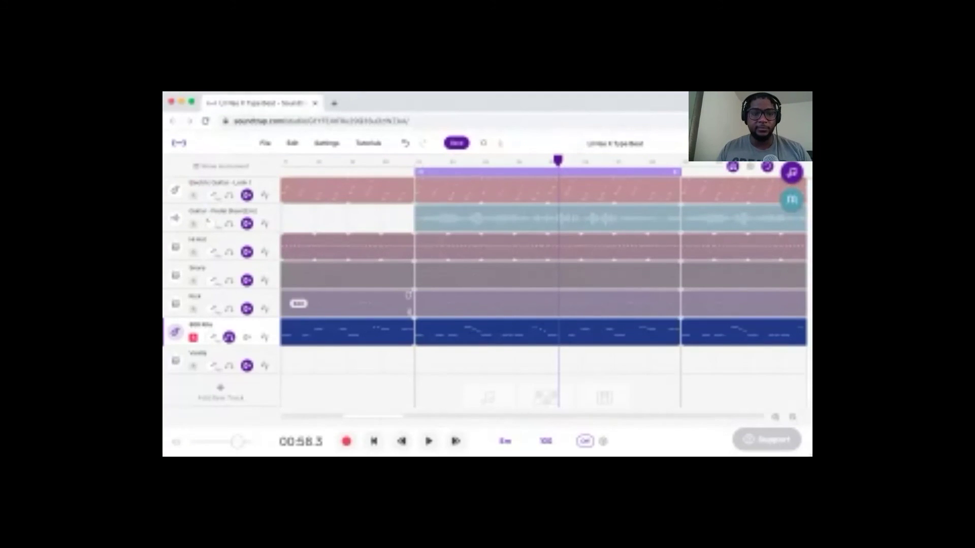
{"action": "key", "text": "Return"}
{"action": "key", "text": "space"}
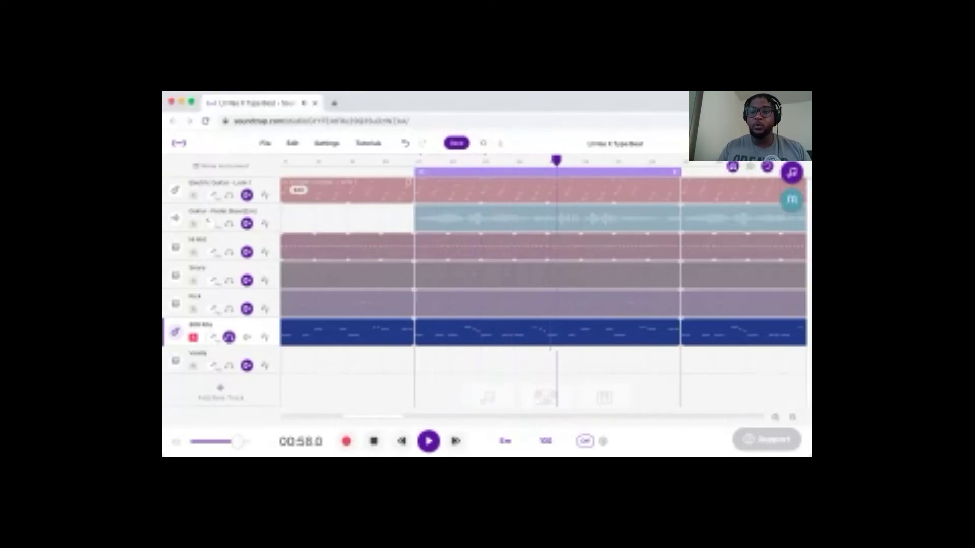
{"action": "key", "text": "space"}
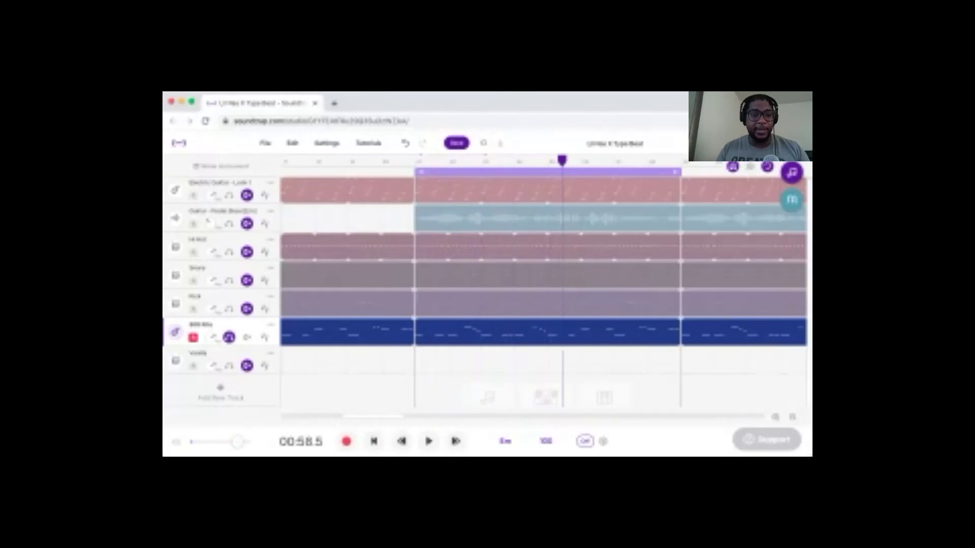
{"action": "left_click", "coordinate": [229, 337]}
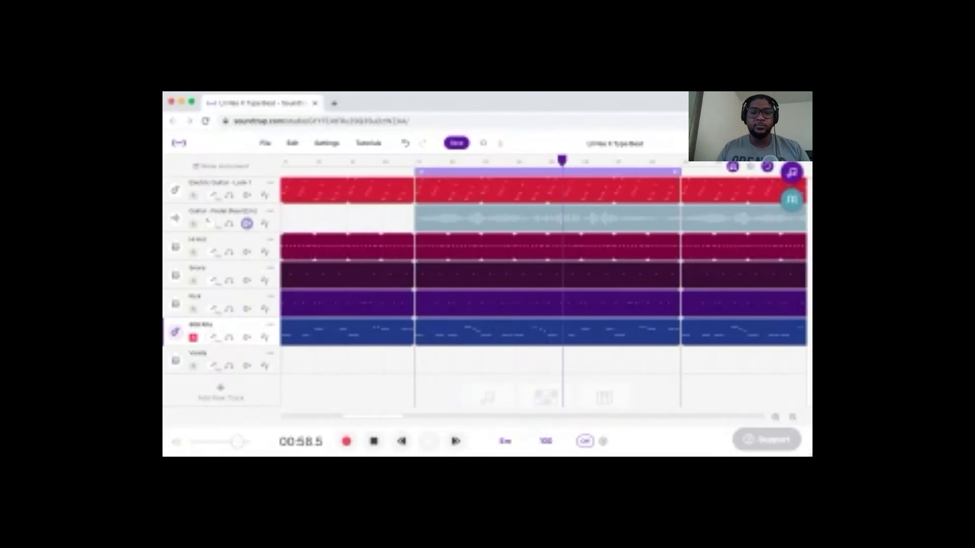
Listen to the beat with the Guitar - Pedal Steel track muted, and unmute that track after stopping
{"action": "key", "text": "space"}
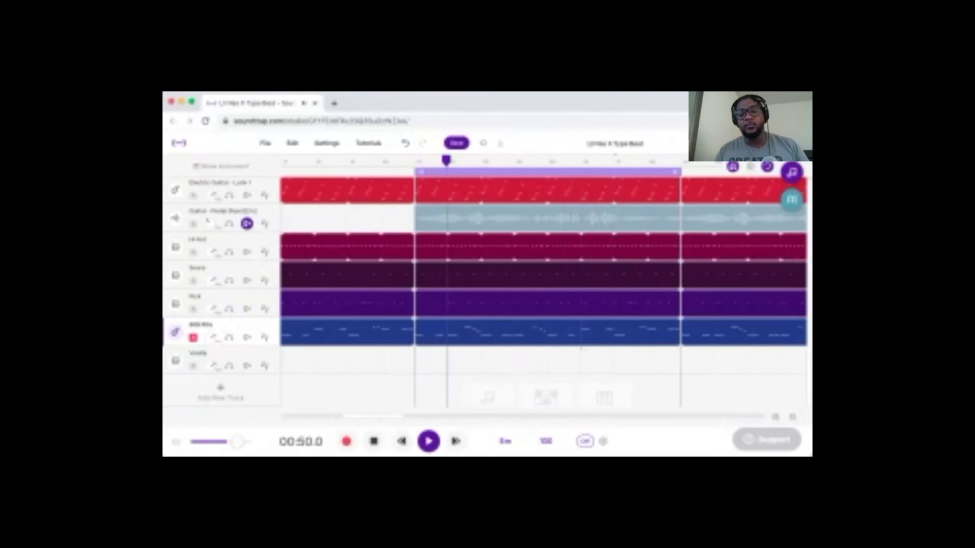
{"action": "key", "text": "space"}
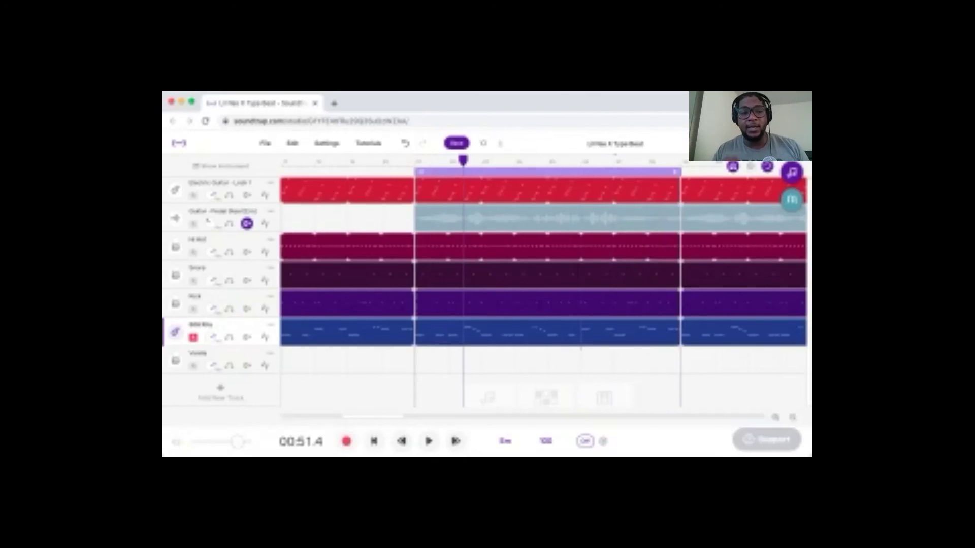
{"action": "left_click", "coordinate": [247, 223]}
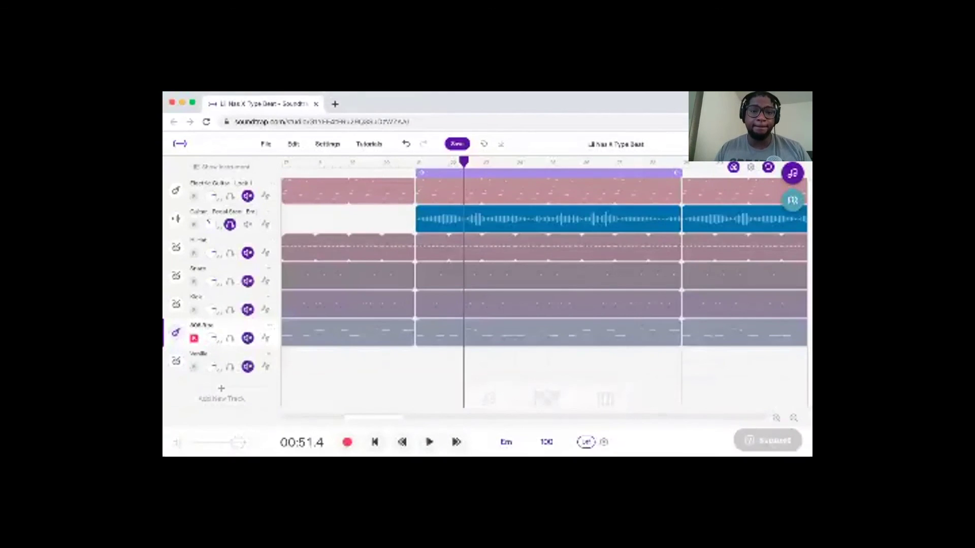
Listen to the Guitar - Pedal Steel track soloed from 00:48.0, unsolo it during playback to hear the full beat, and stop
{"action": "key", "text": "Left"}
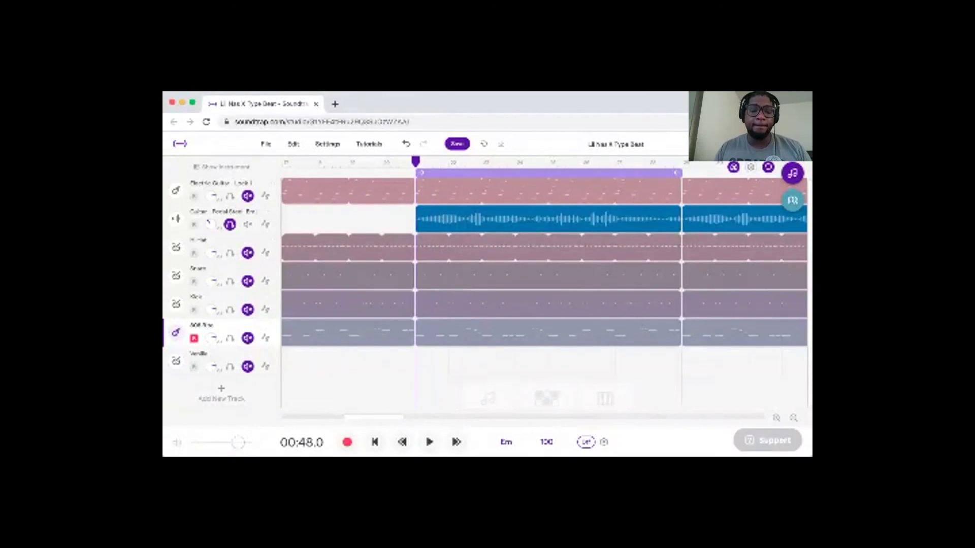
{"action": "key", "text": "space"}
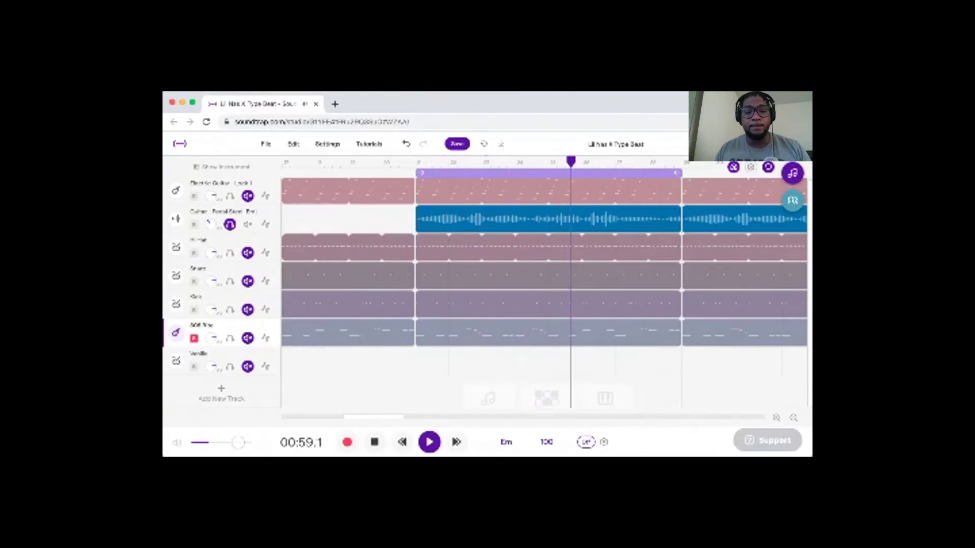
{"action": "mouse_move", "coordinate": [418, 283]}
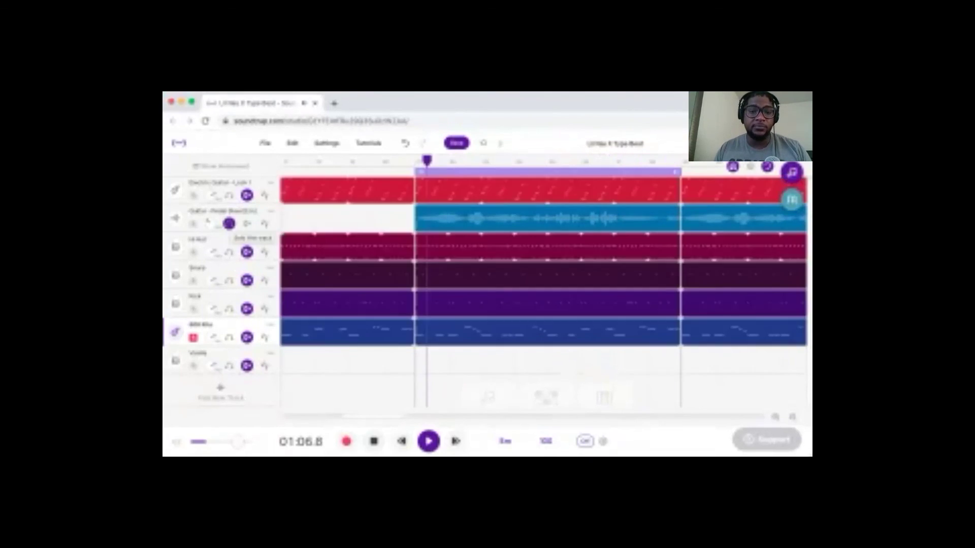
{"action": "left_click", "coordinate": [229, 223]}
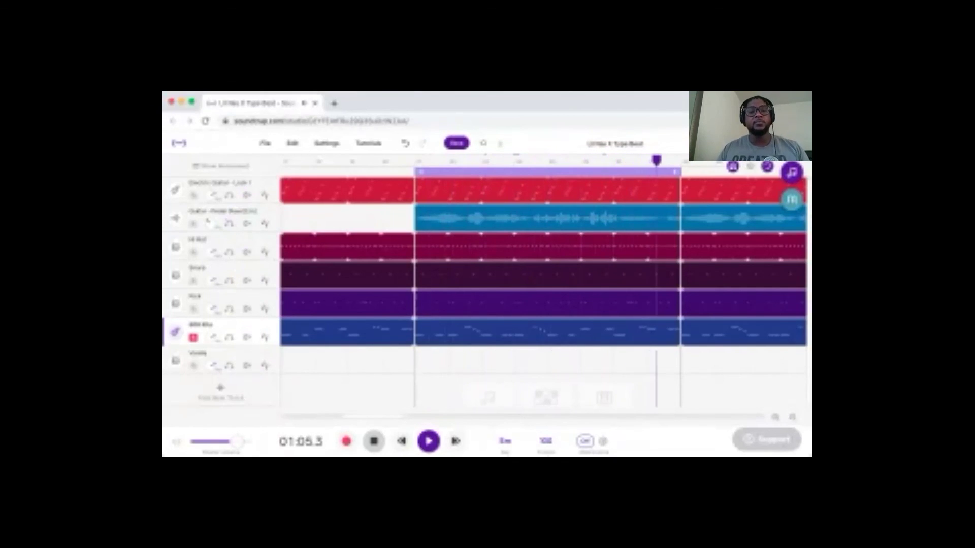
{"action": "left_click", "coordinate": [373, 442]}
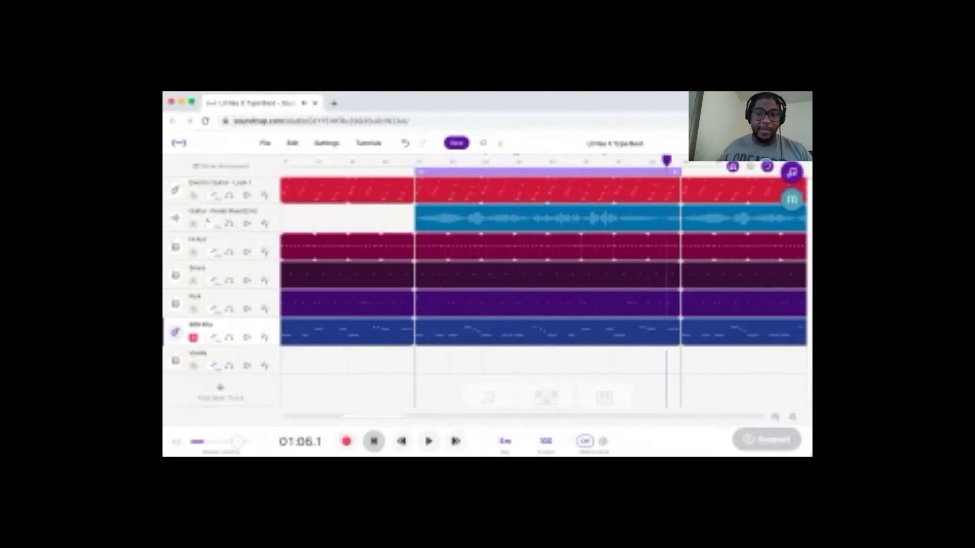